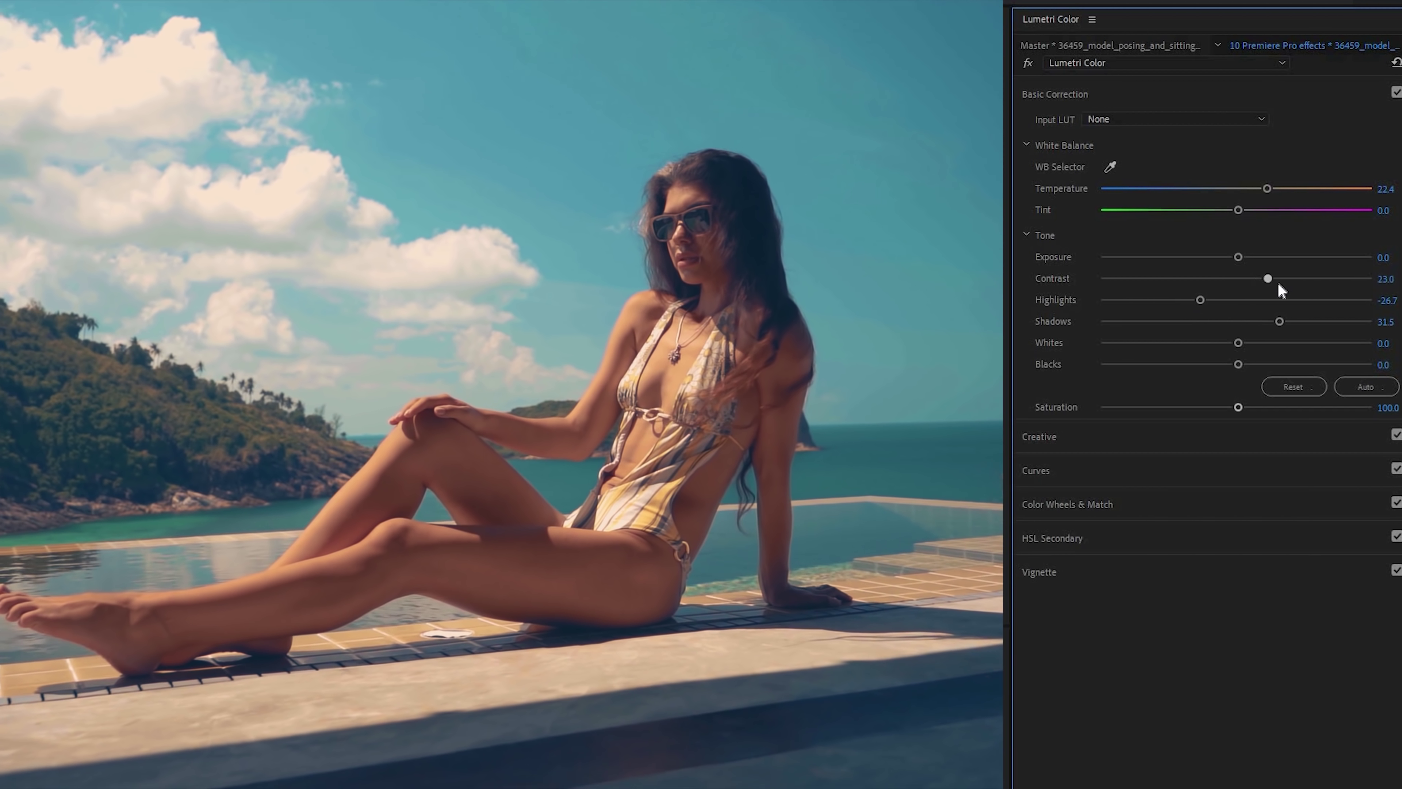
# Cool, then warm the beach clip's white balance Temperature to about 31.5.
pyautogui.click(1038, 436)
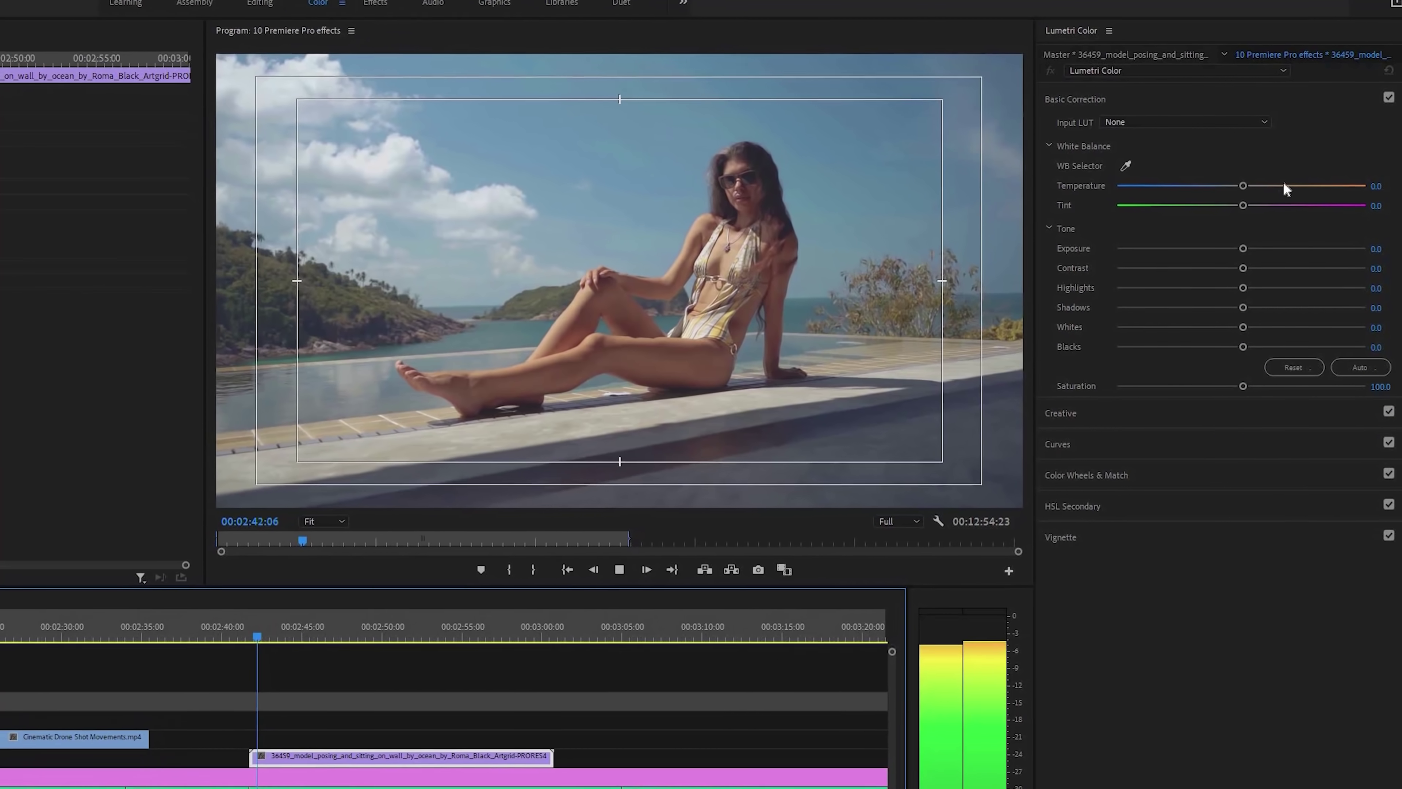
pyautogui.moveTo(1284, 184); pyautogui.dragTo(1139, 181)
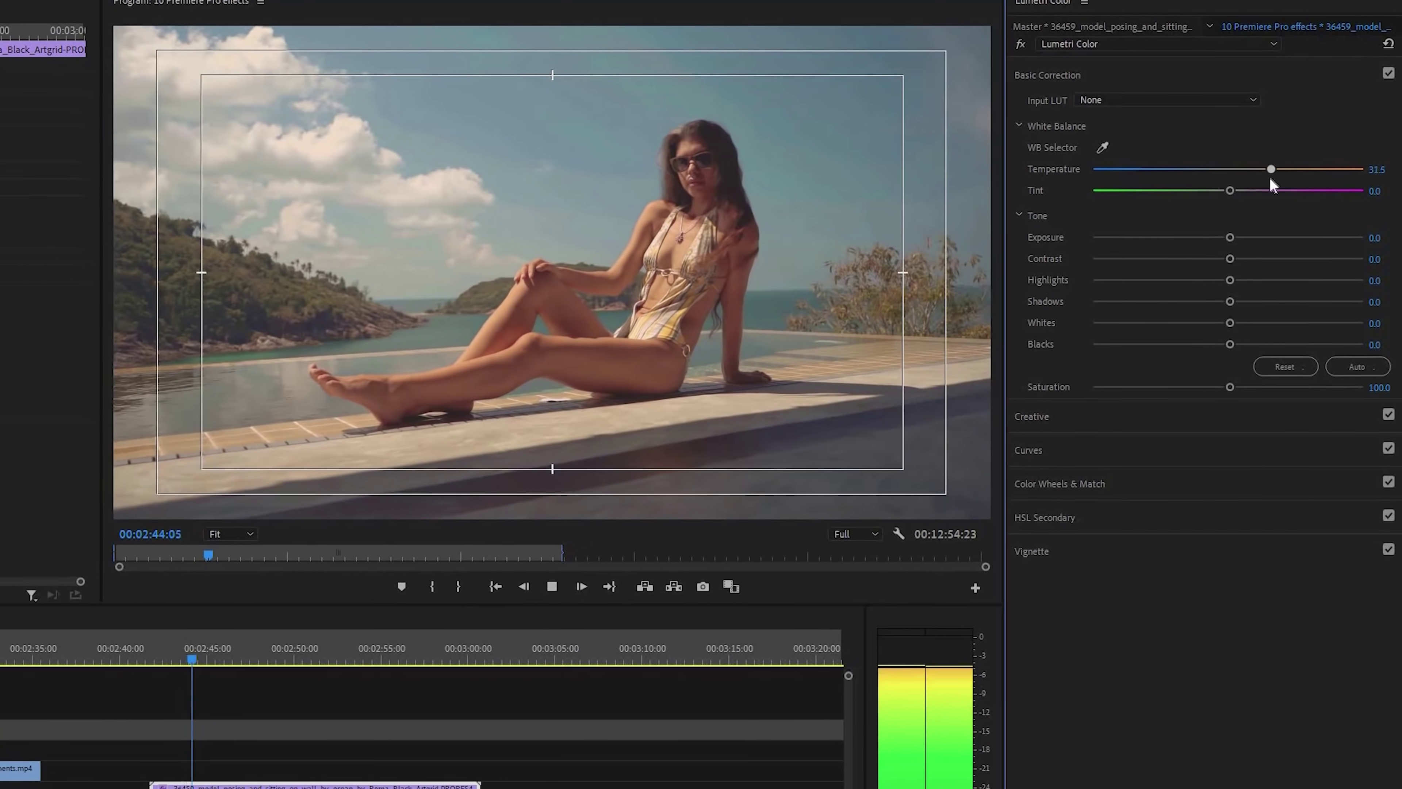
pyautogui.moveTo(1313, 178); pyautogui.dragTo(1246, 173)
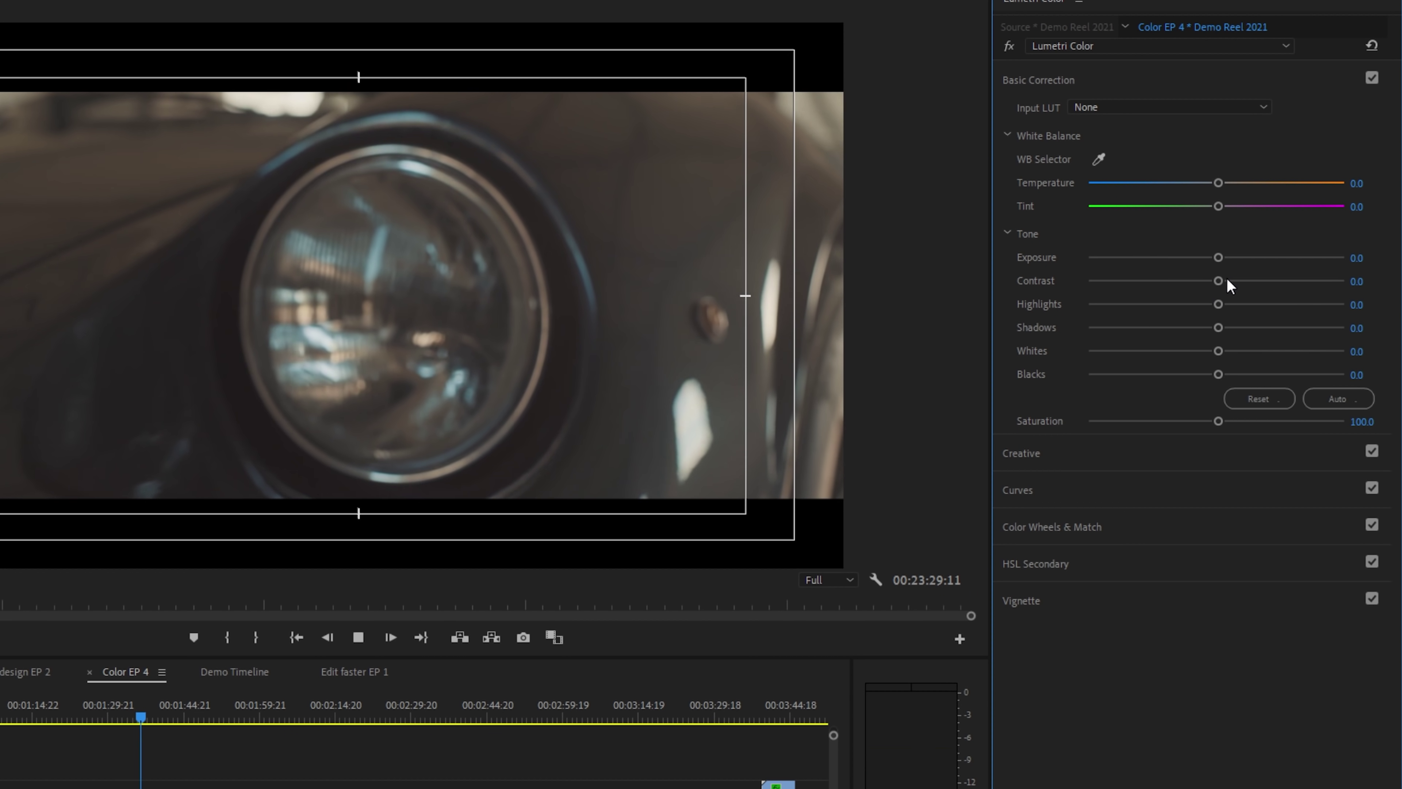
# Push the car clip's Contrast up, nudge it, then reset Contrast to 0.0.
pyautogui.moveTo(1218, 280); pyautogui.dragTo(1257, 281)
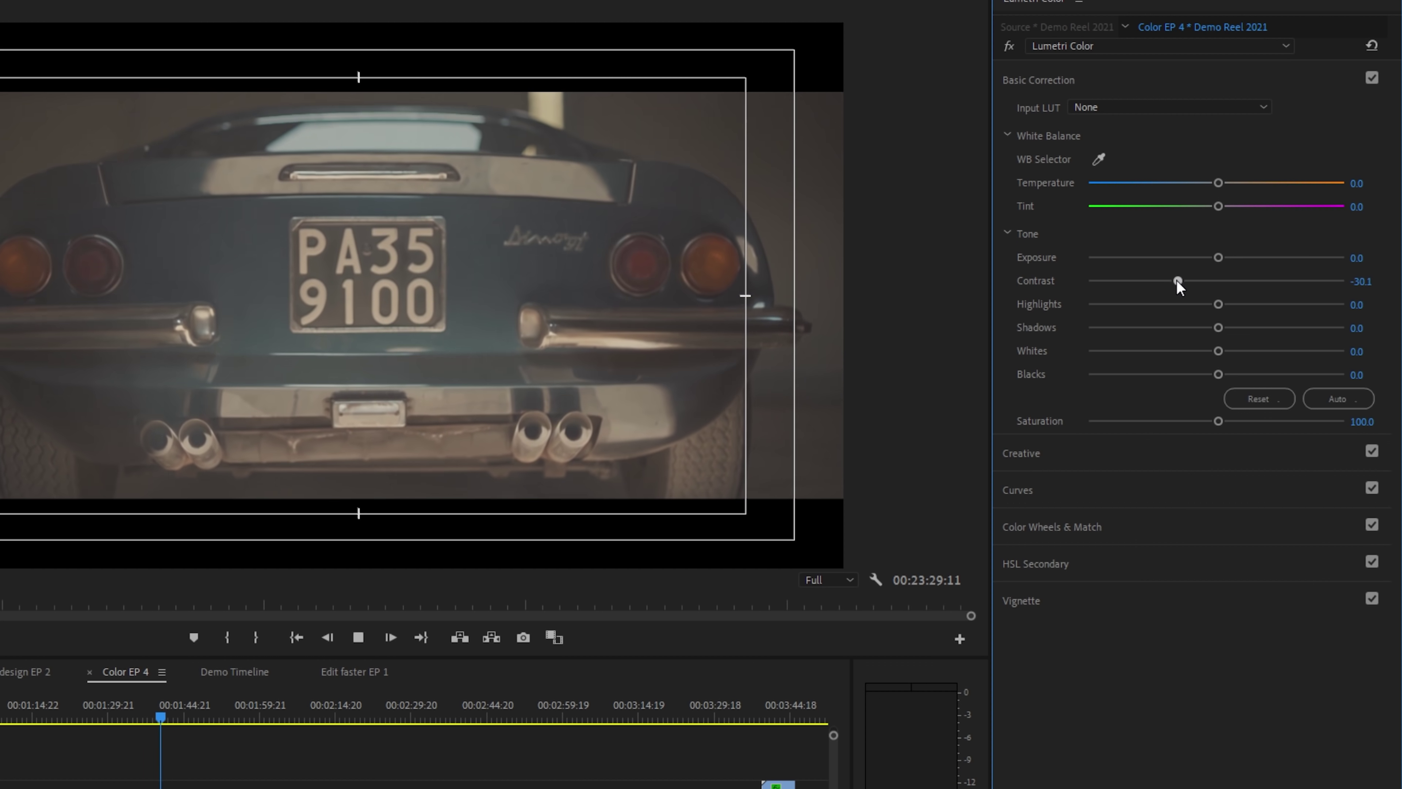
pyautogui.moveTo(1177, 280); pyautogui.dragTo(1192, 281)
pyautogui.doubleClick(1192, 280)
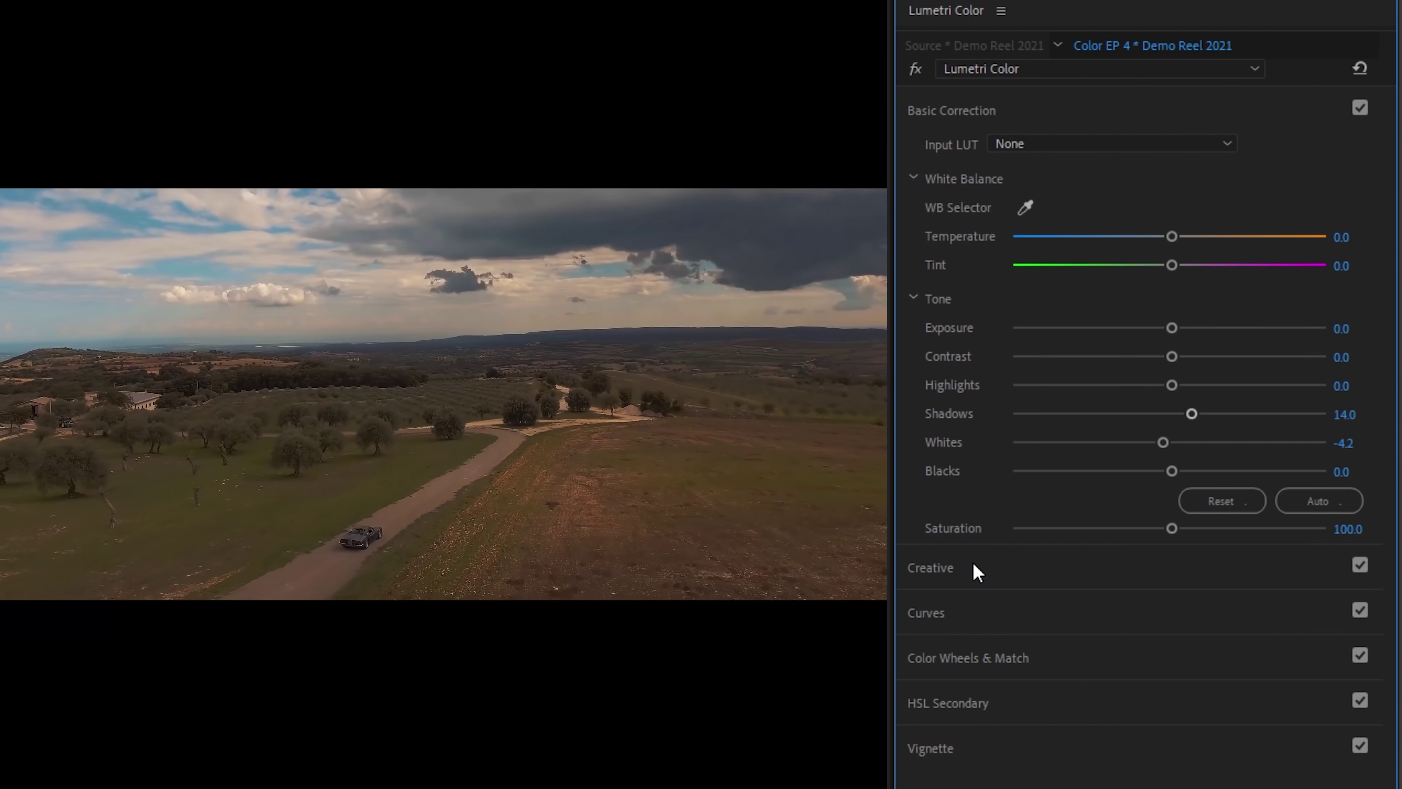
# Expand the Creative, HSL Secondary, Basic Correction and Color Wheels & Match sections in turn.
pyautogui.click(974, 566)
pyautogui.scroll(-10, 1145, 437)
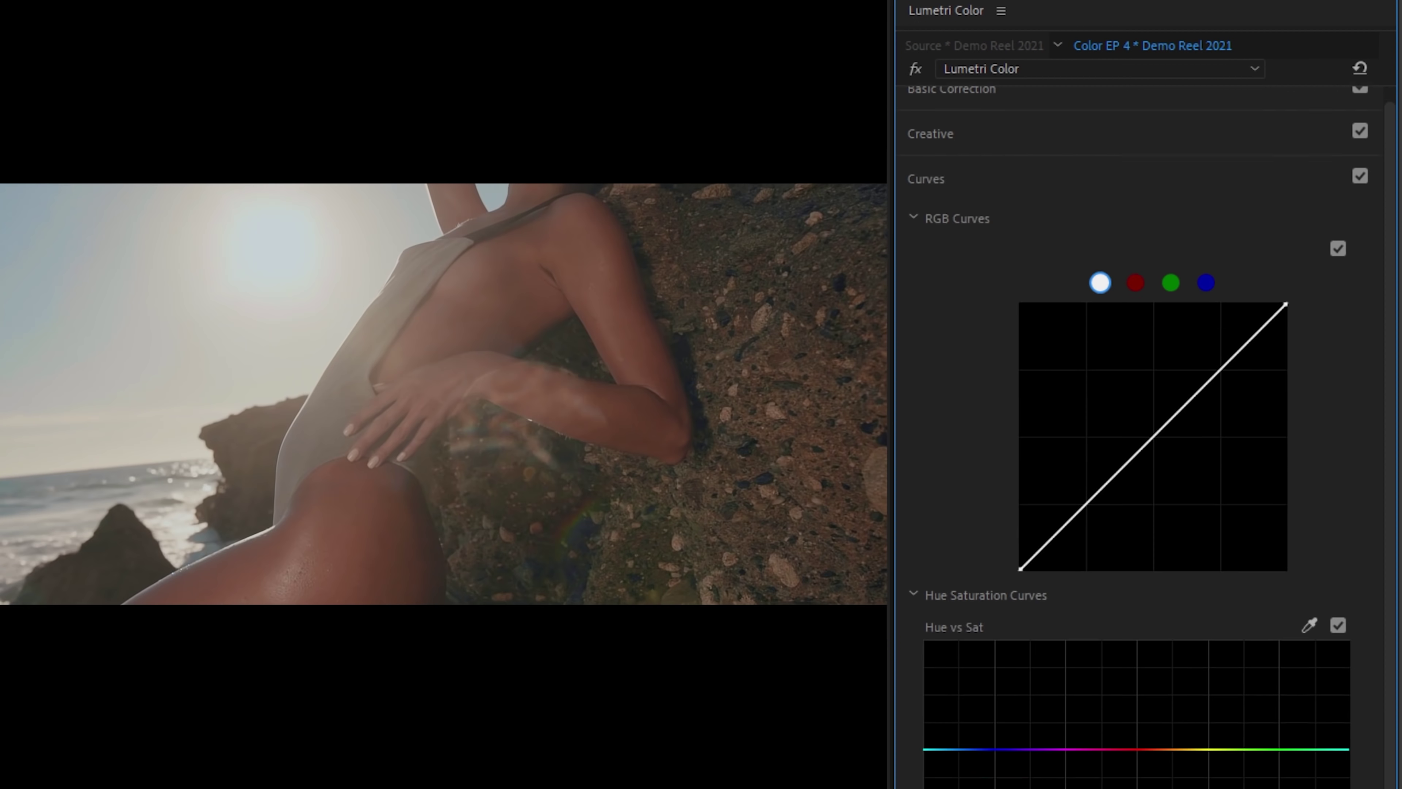
pyautogui.scroll(-5, 1137, 430)
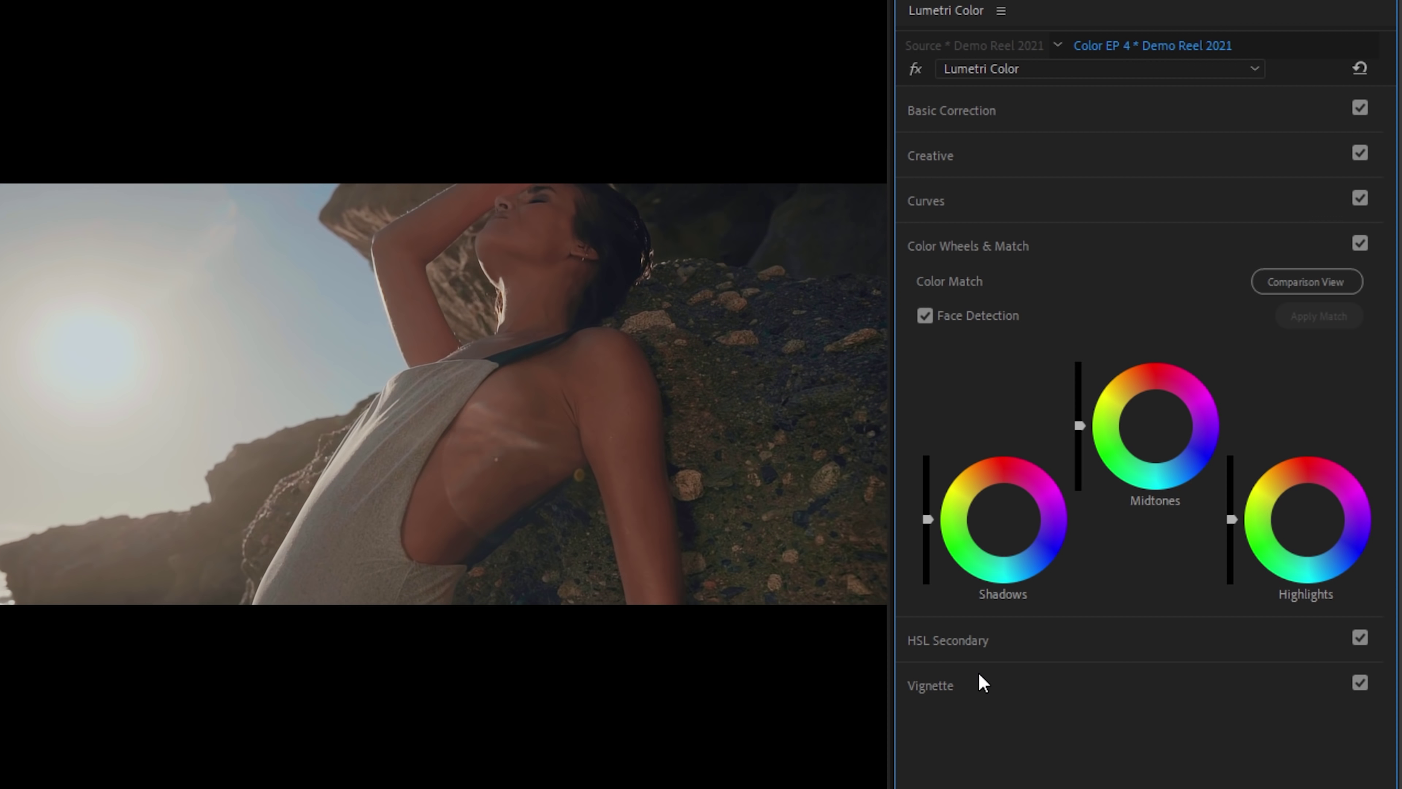
pyautogui.click(968, 646)
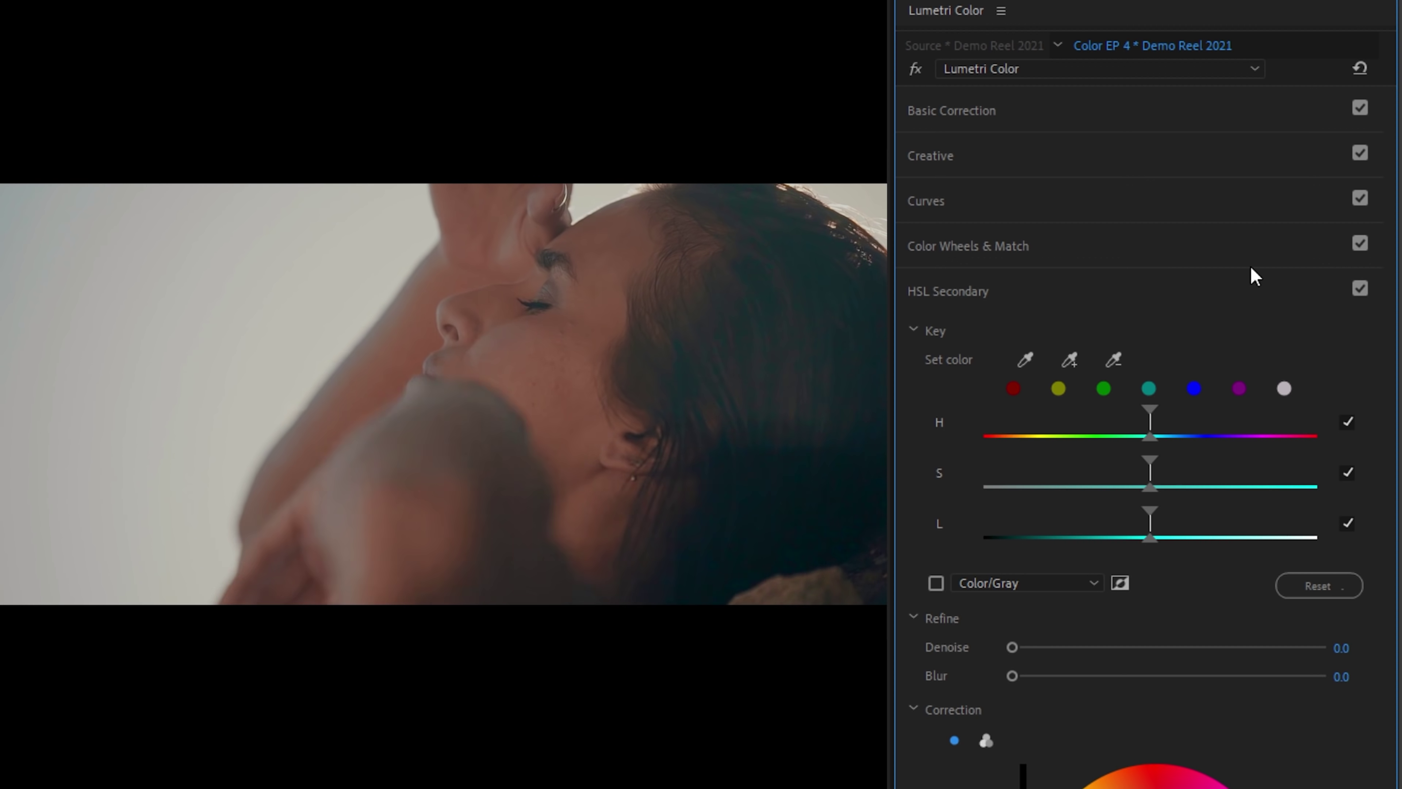
pyautogui.click(945, 112)
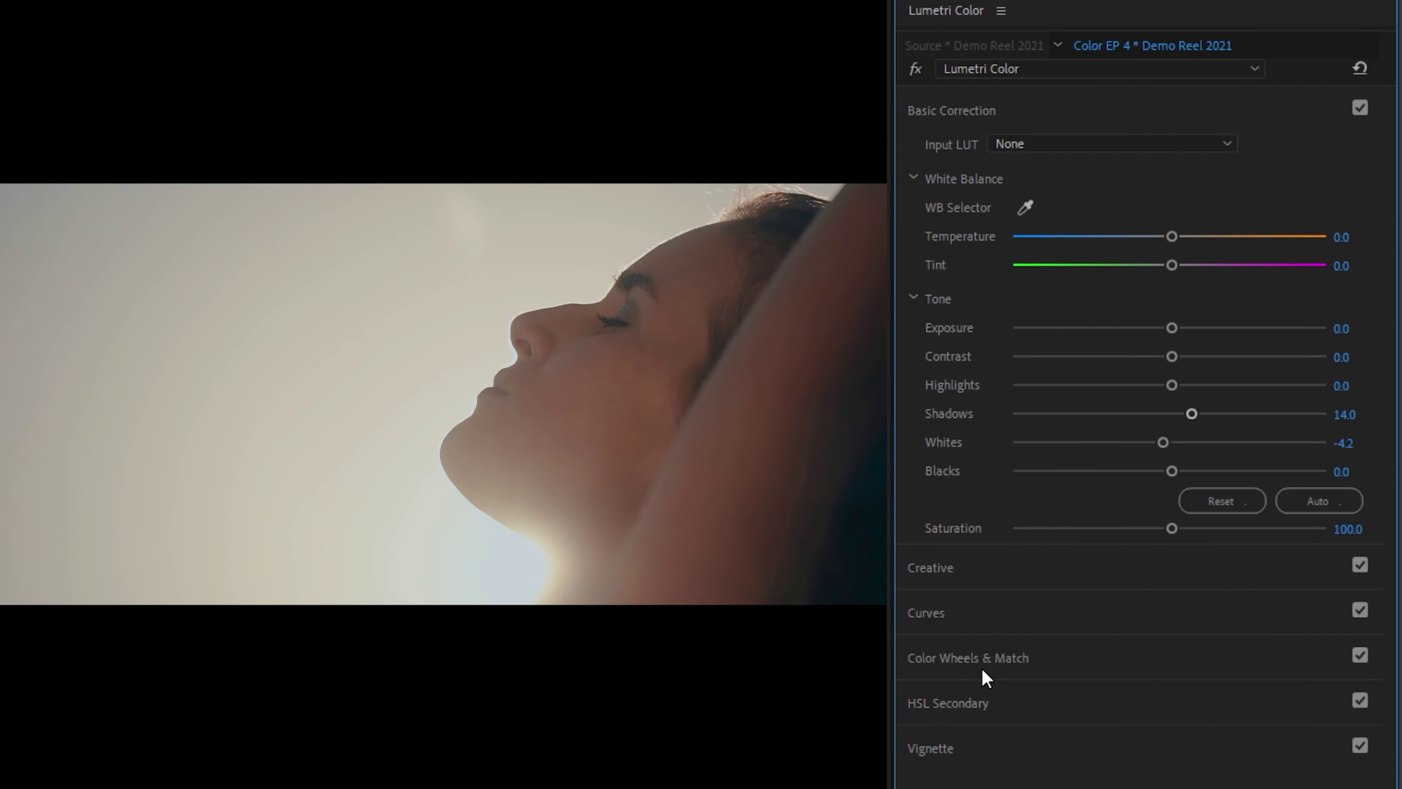
pyautogui.click(984, 672)
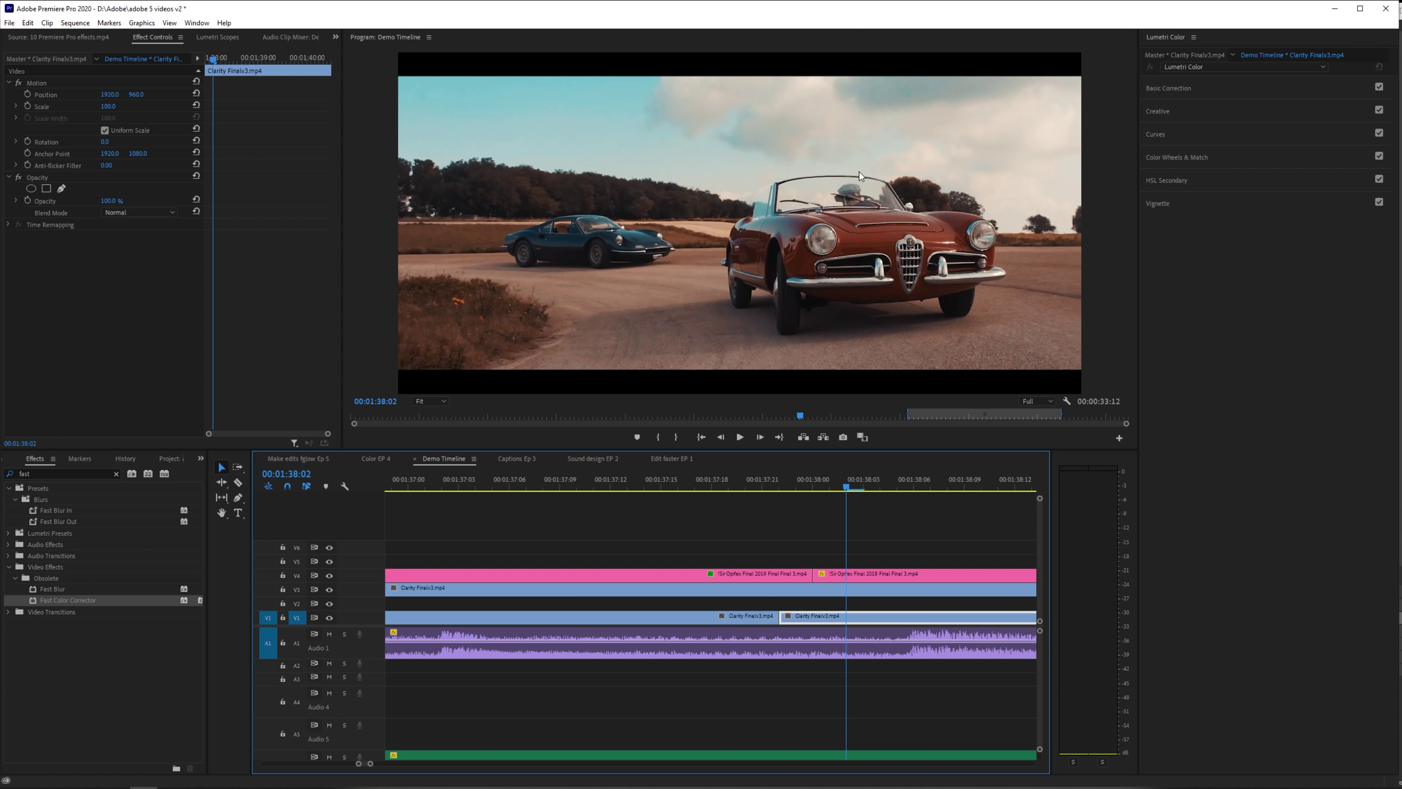
# Move to the tree-and-cars shot and turn on Comparison View in Color Wheels & Match.
pyautogui.click(729, 486)
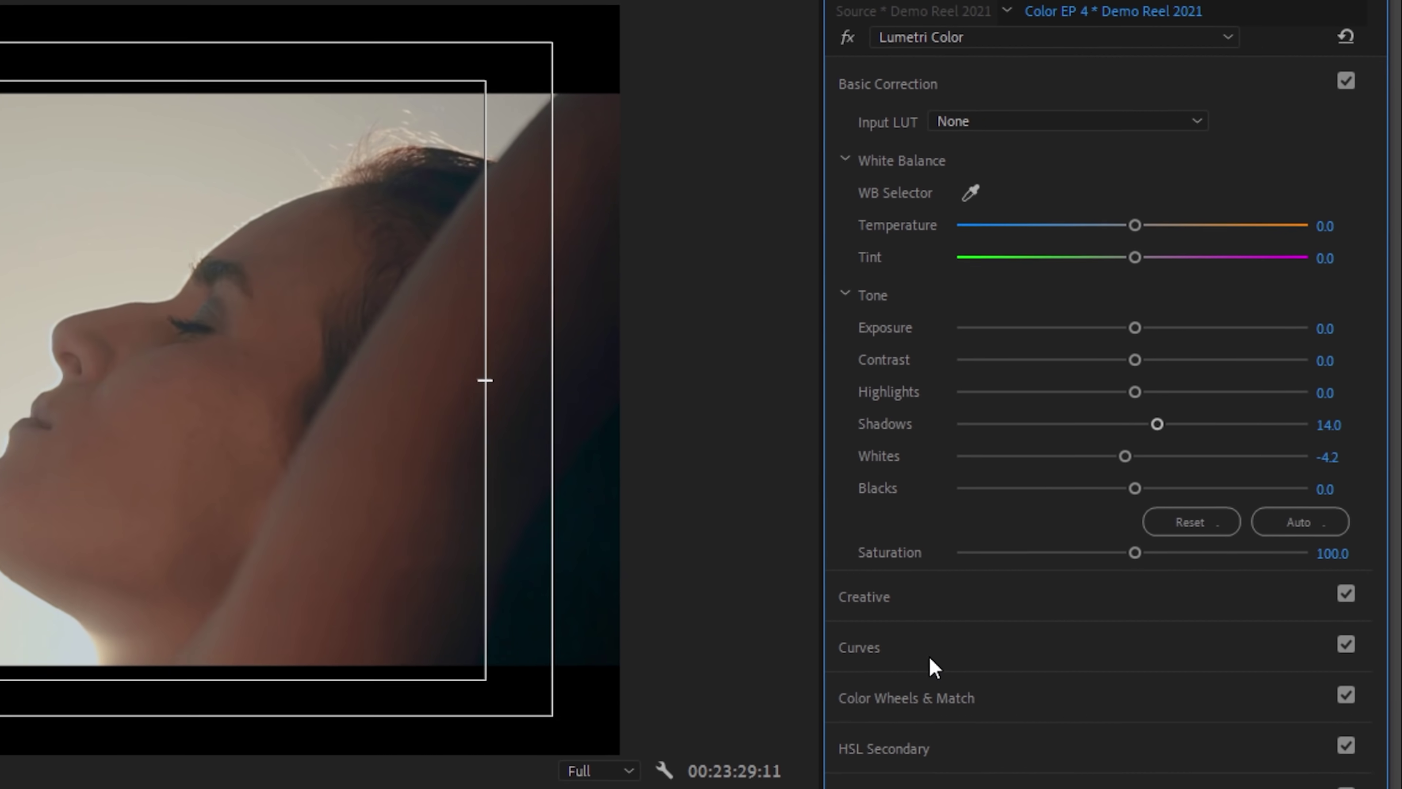
pyautogui.click(1010, 705)
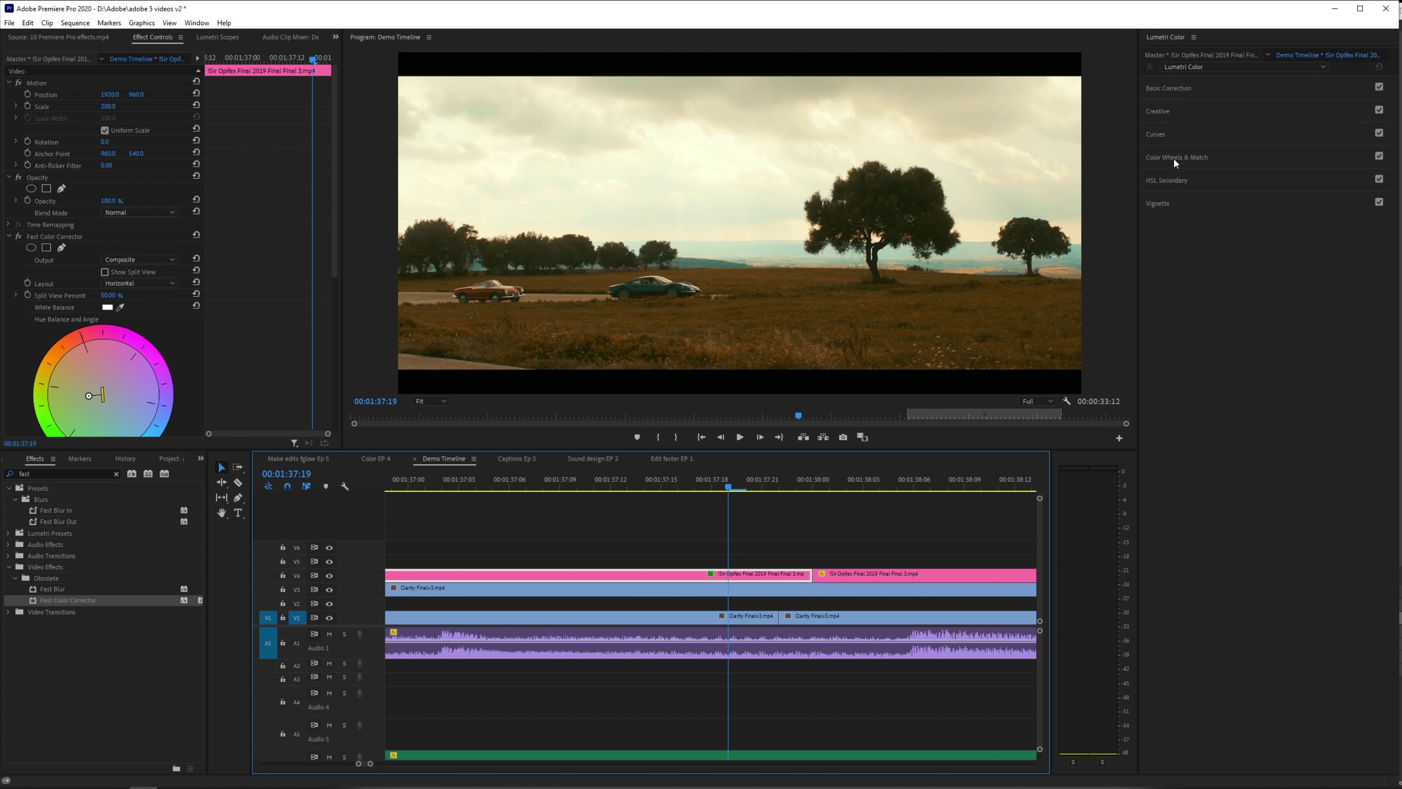
pyautogui.click(1174, 158)
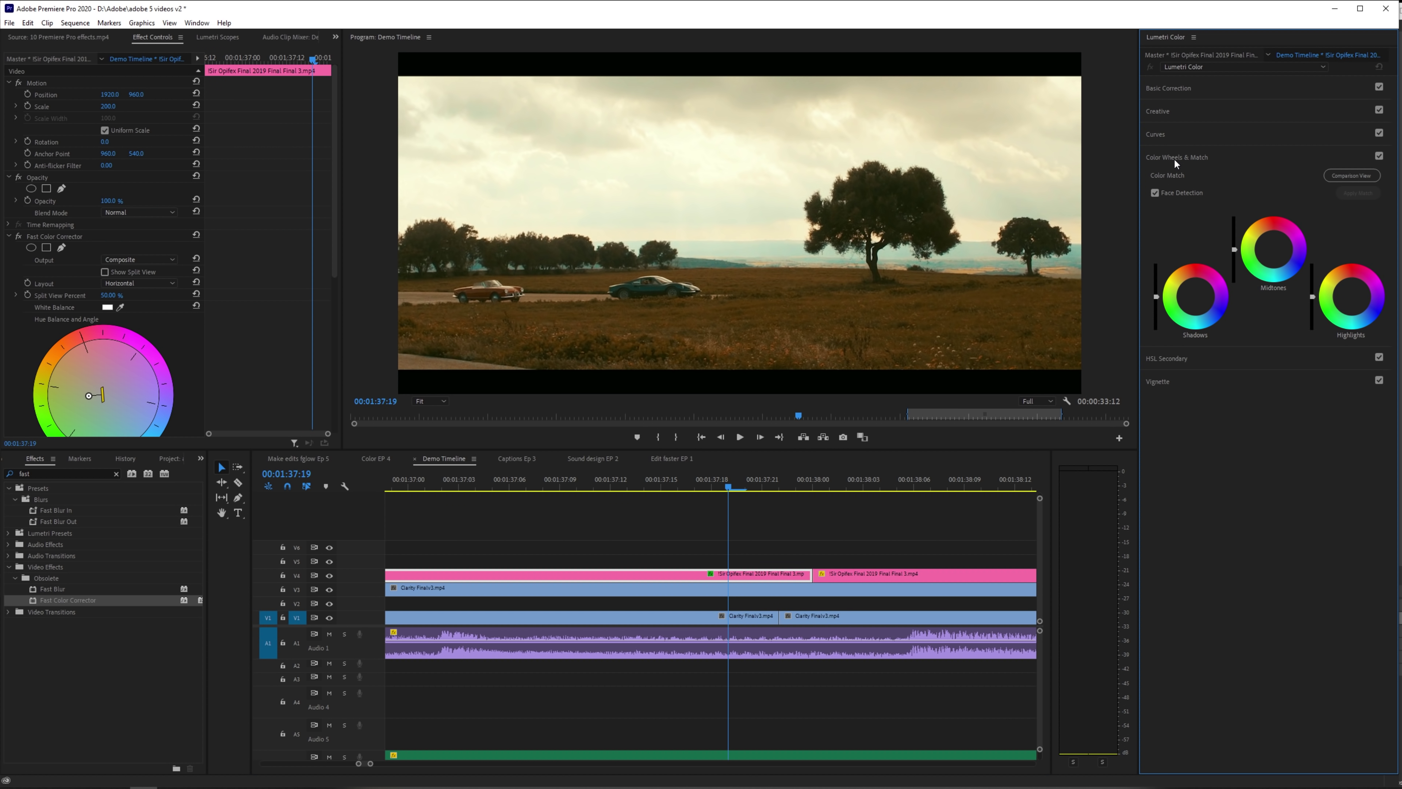
pyautogui.click(1356, 177)
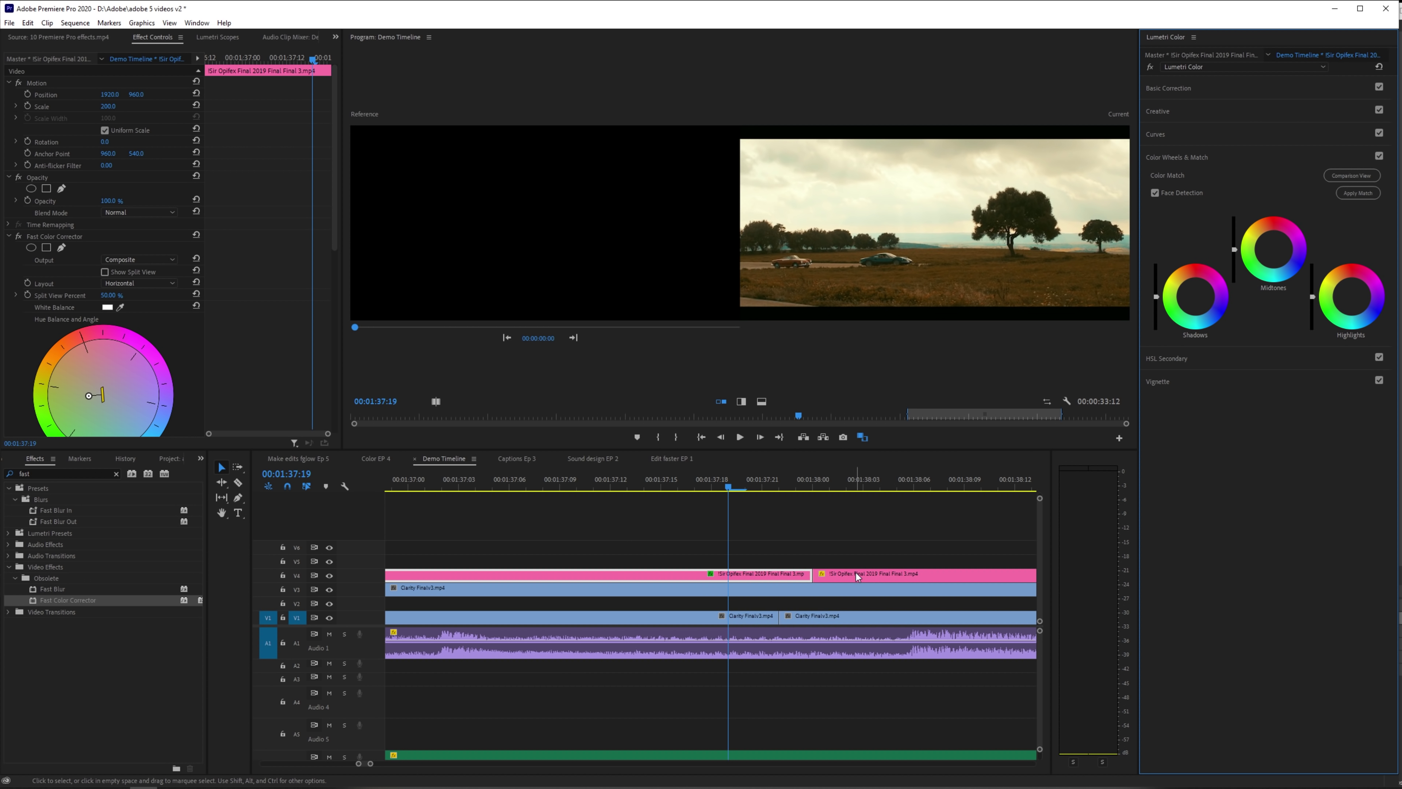
# Select the V1 Clarity clip, set the reference to the red-car frame, and apply the match.
pyautogui.click(830, 482)
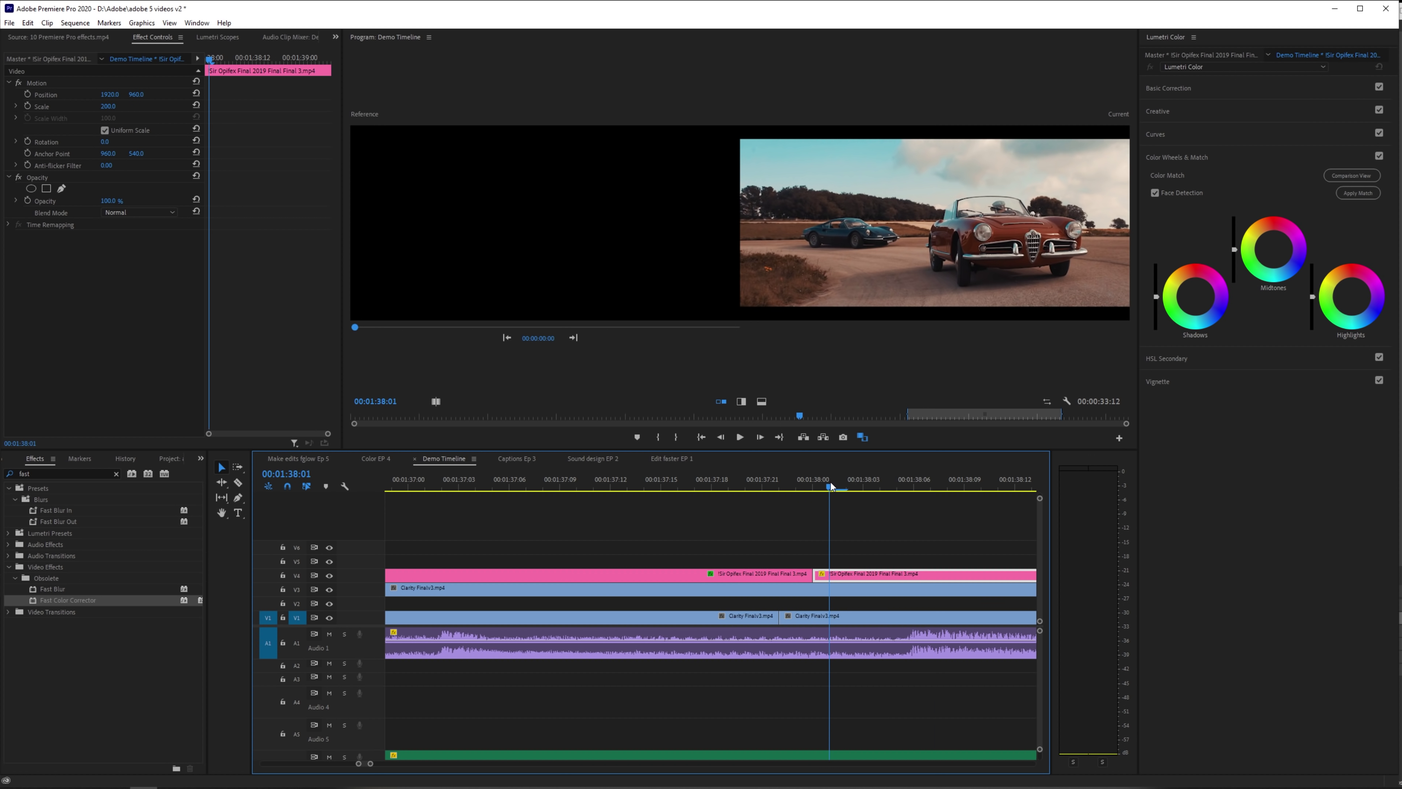
pyautogui.click(797, 486)
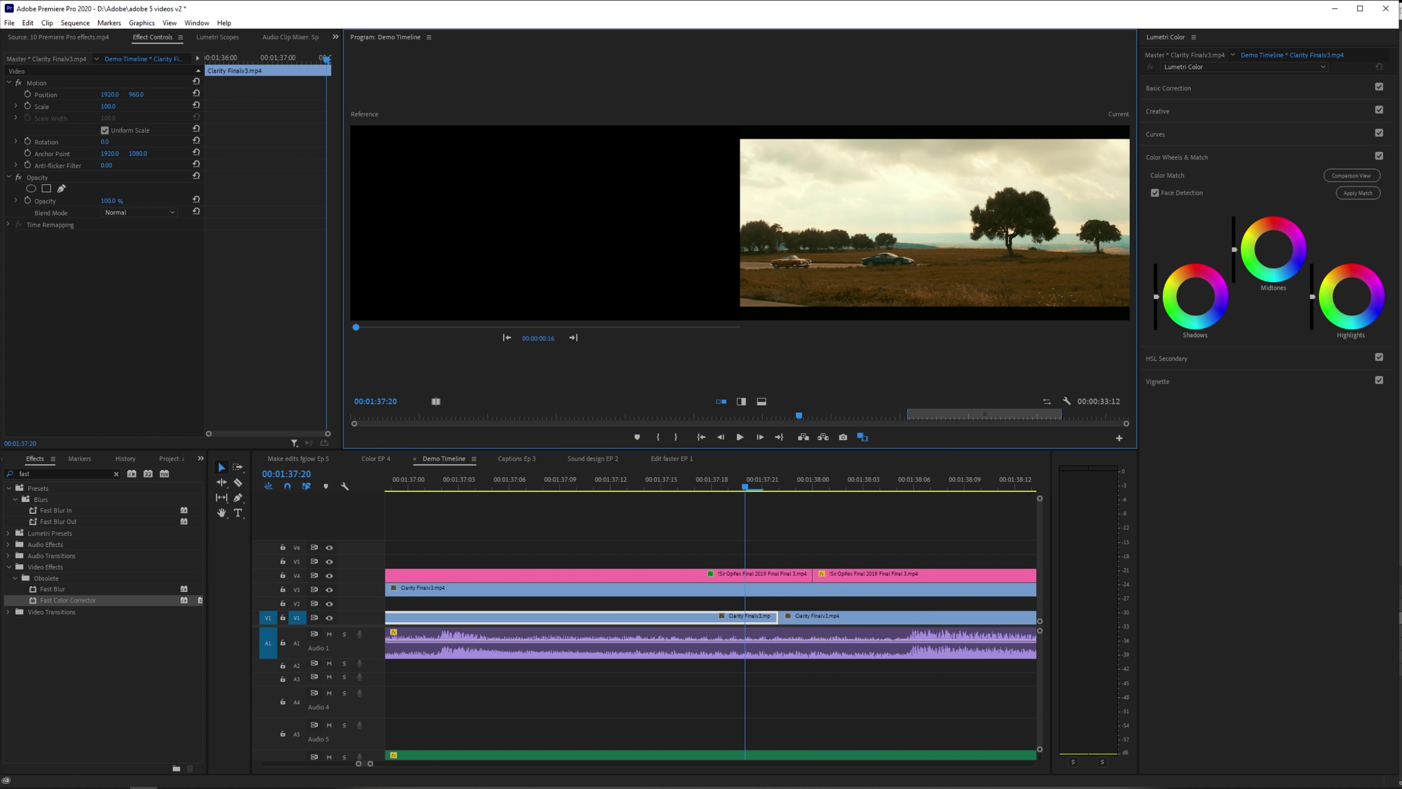
pyautogui.moveTo(534, 344)
pyautogui.mouseDown()
pyautogui.moveTo(546, 343)
pyautogui.moveTo(513, 343)
pyautogui.mouseUp()
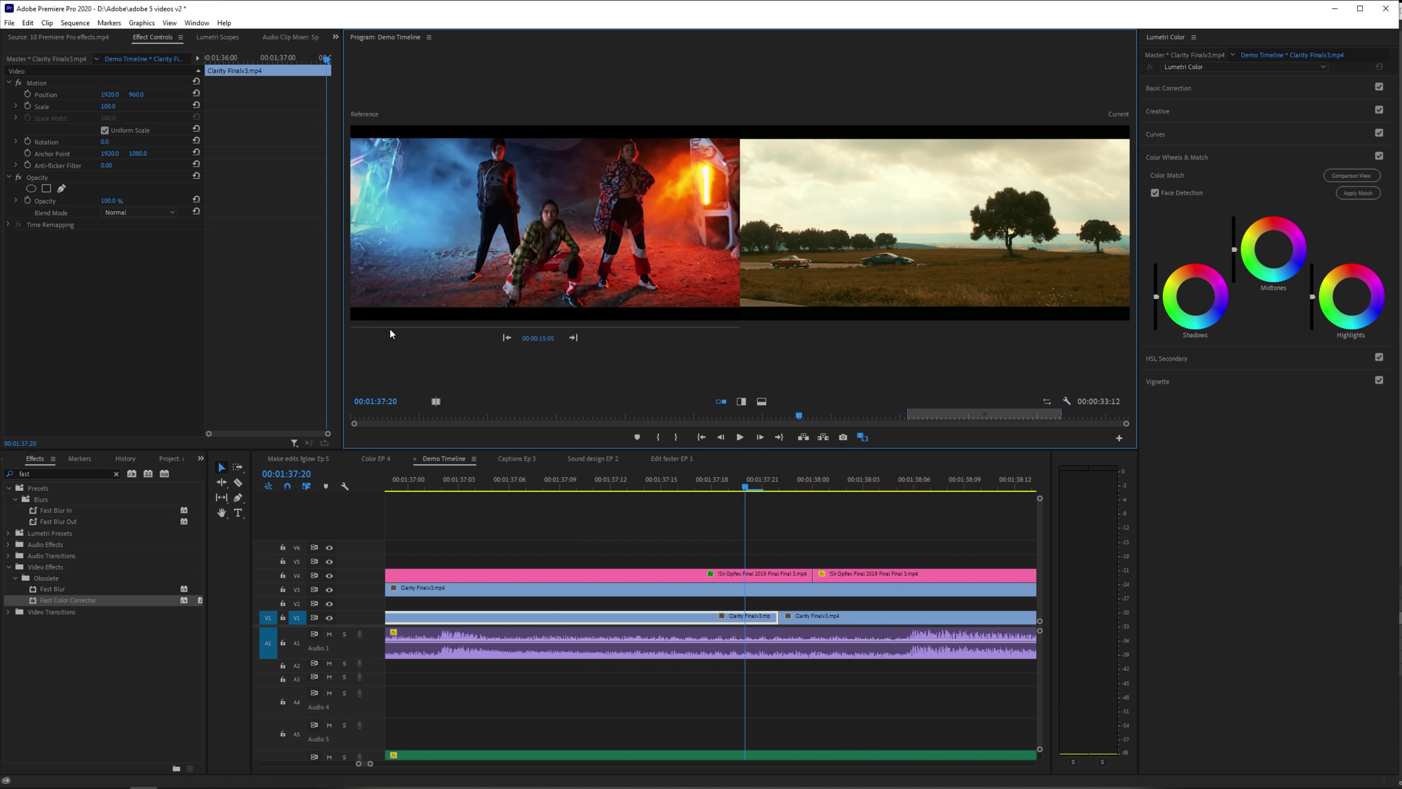
pyautogui.moveTo(390, 330); pyautogui.dragTo(573, 327)
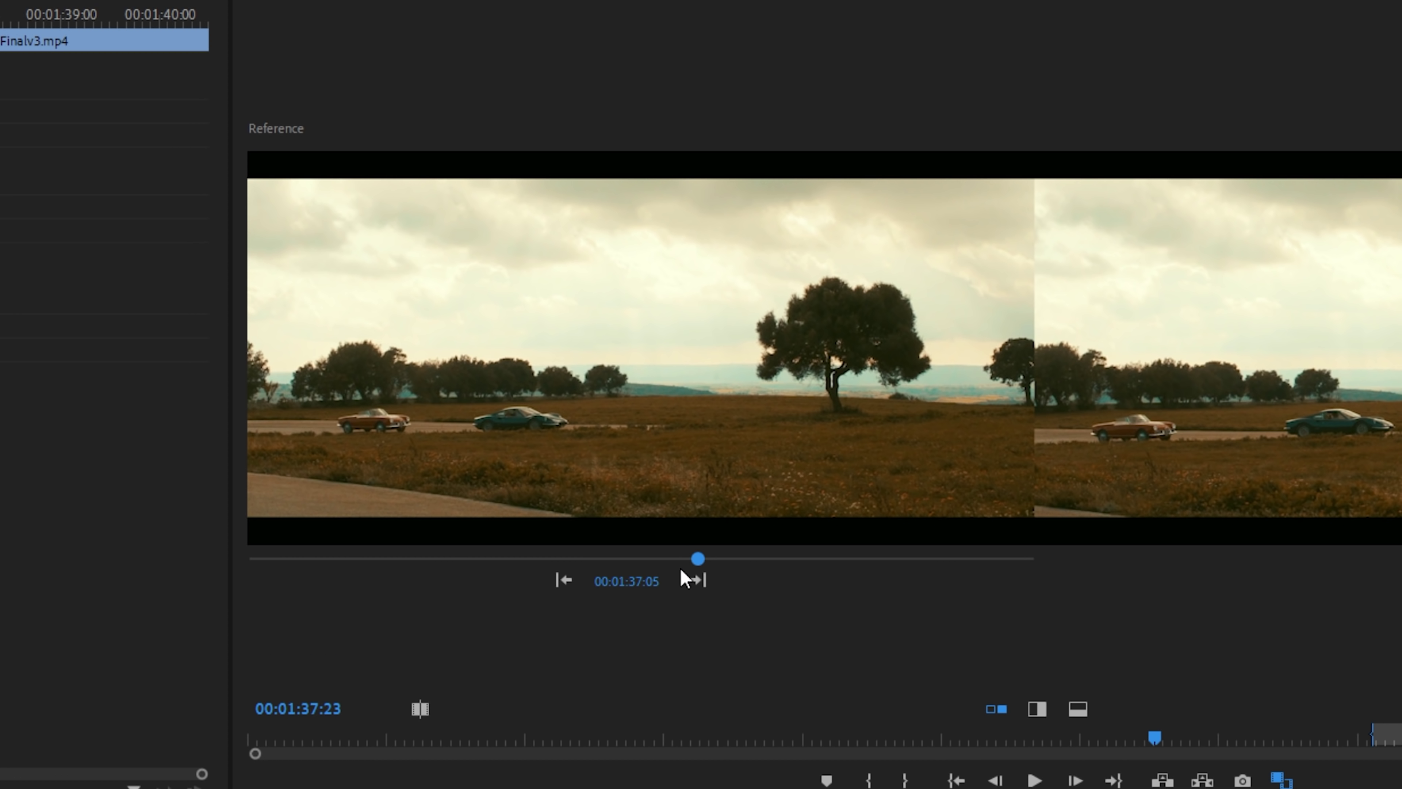
pyautogui.moveTo(704, 558); pyautogui.dragTo(711, 558)
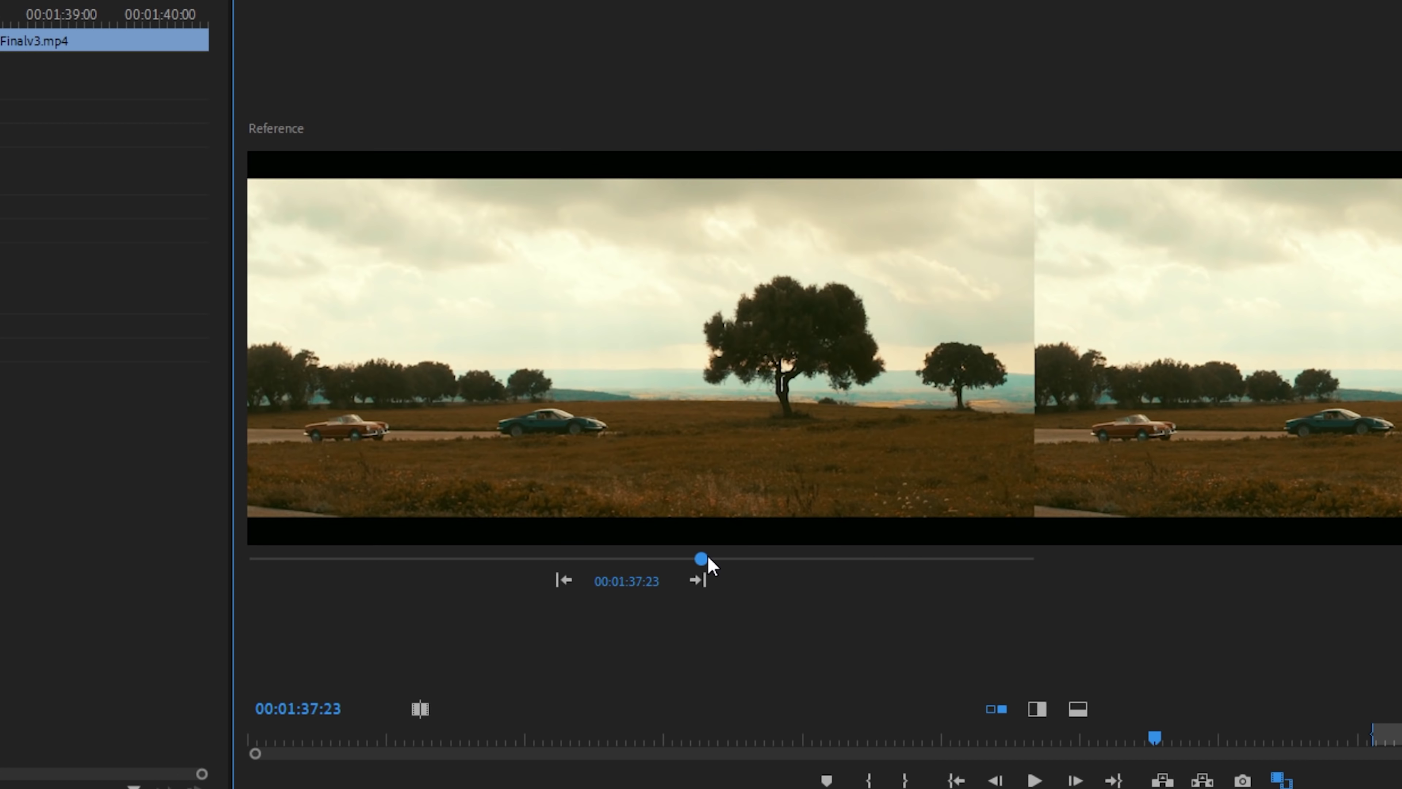
pyautogui.moveTo(709, 559); pyautogui.dragTo(711, 557)
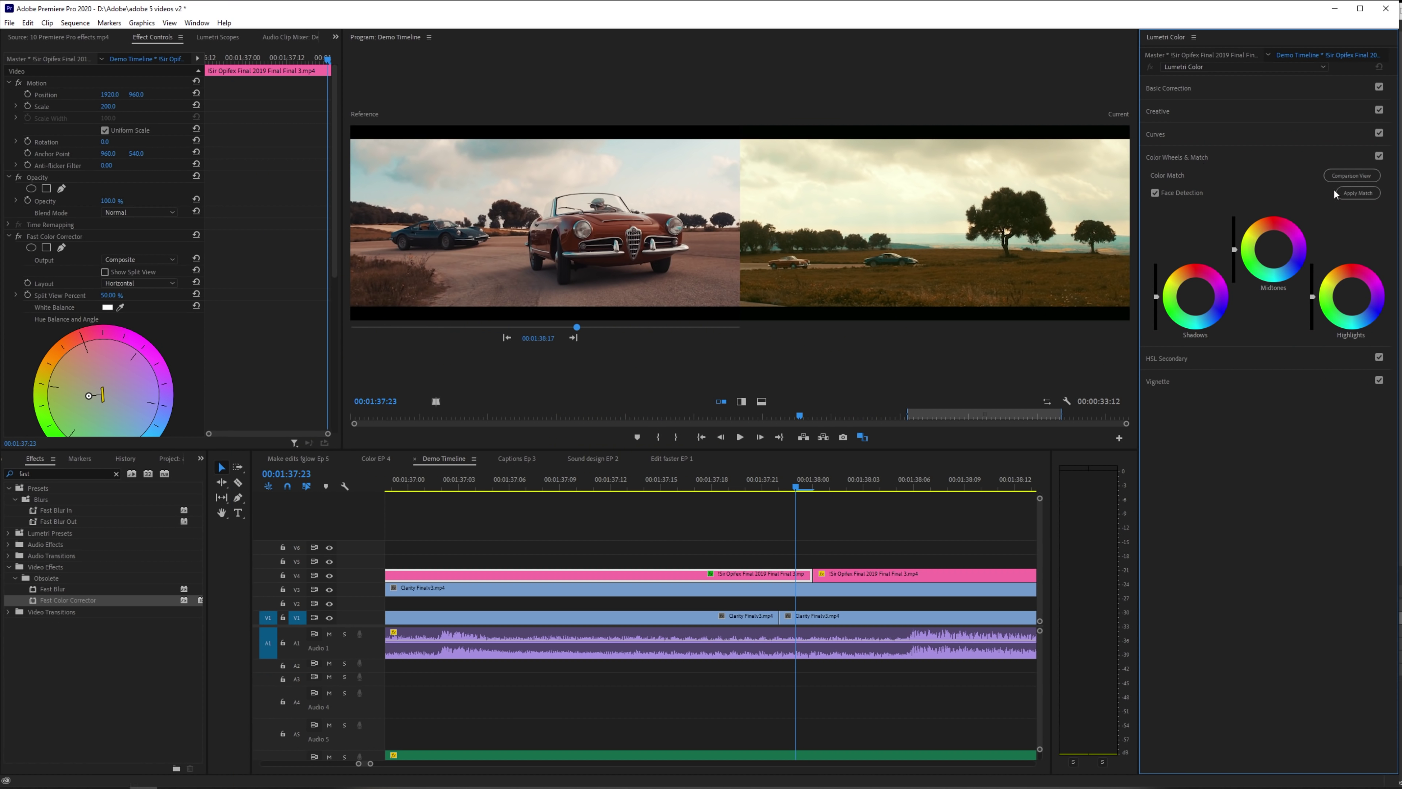
pyautogui.click(1354, 194)
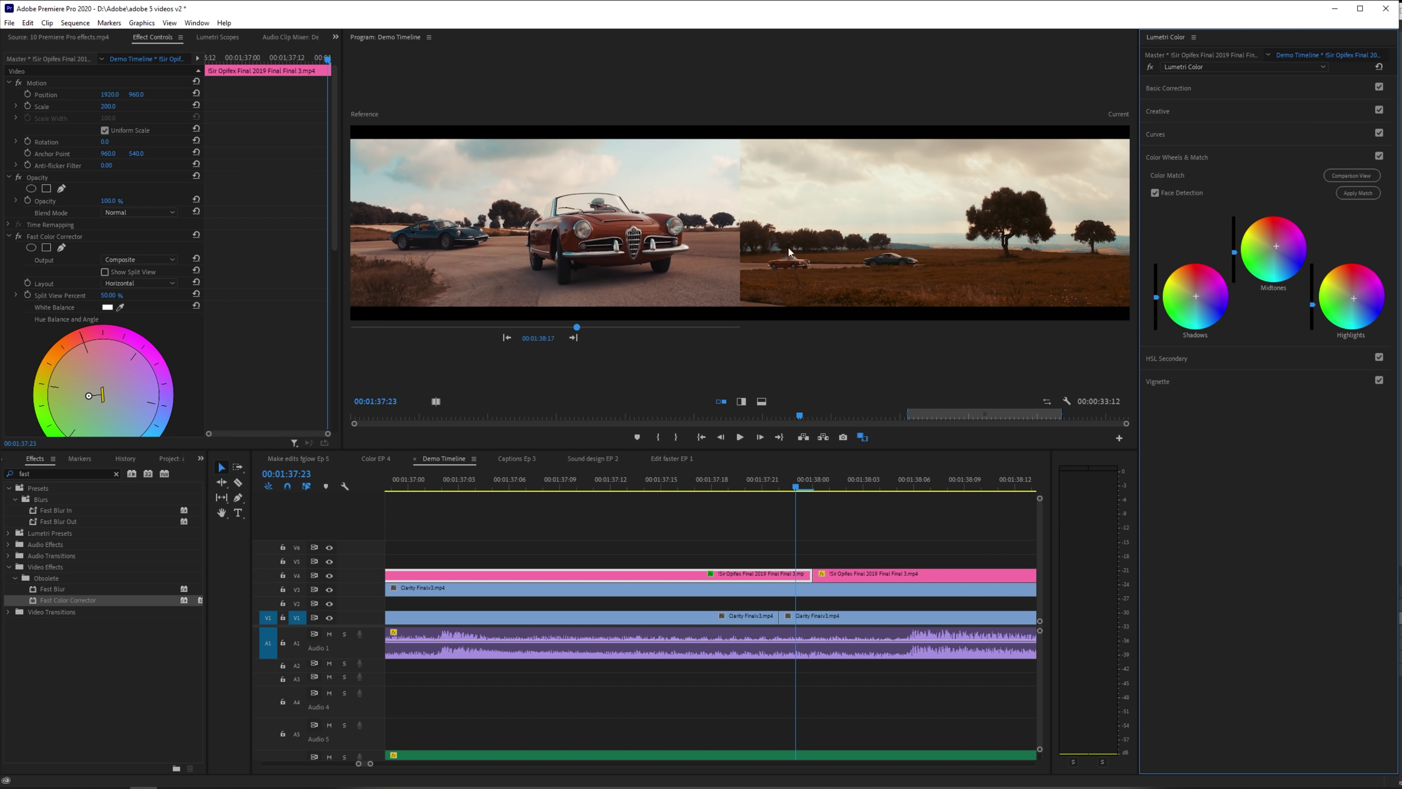
# Scrub through the matched tree-and-cars shot and step back one frame to review it.
pyautogui.moveTo(798, 484); pyautogui.dragTo(691, 486)
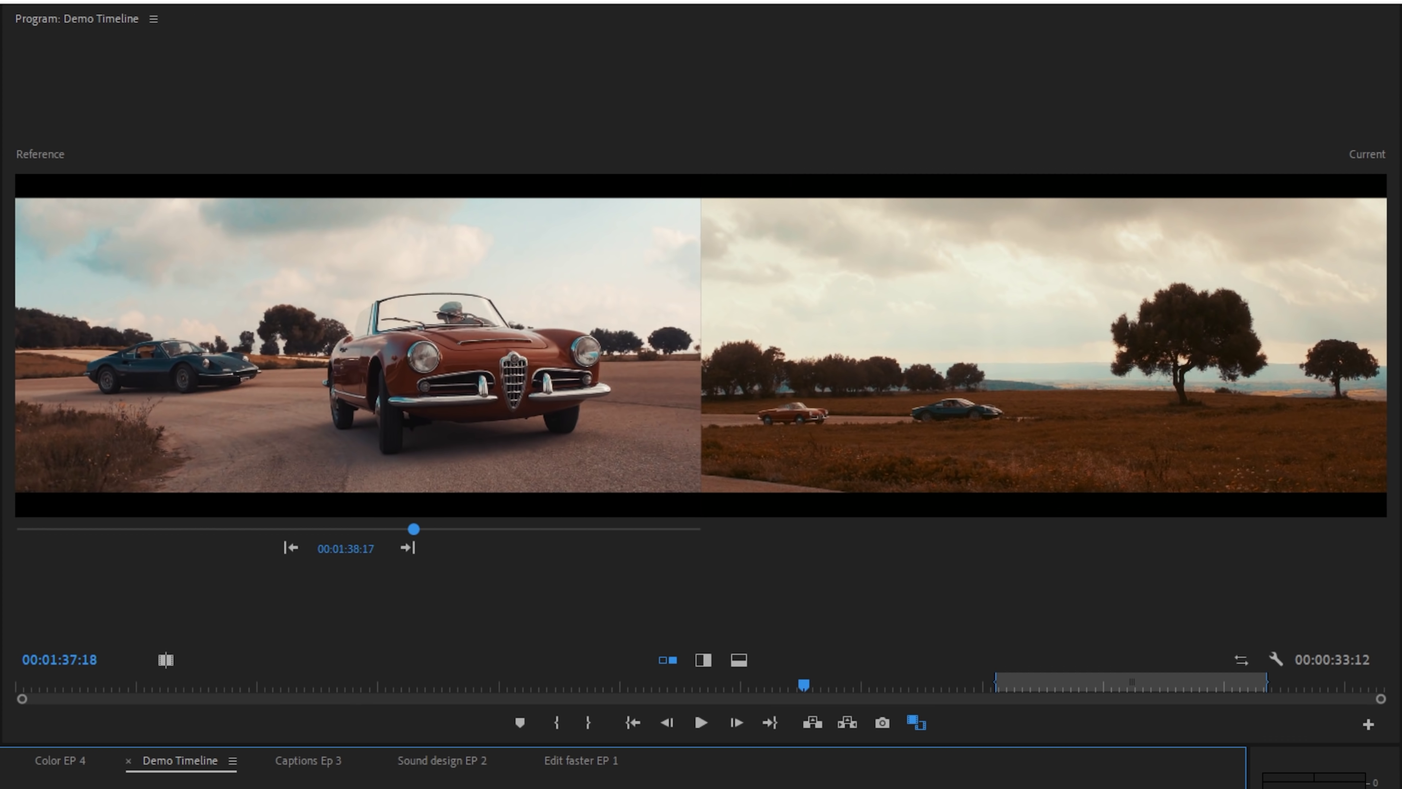
pyautogui.press('Left')
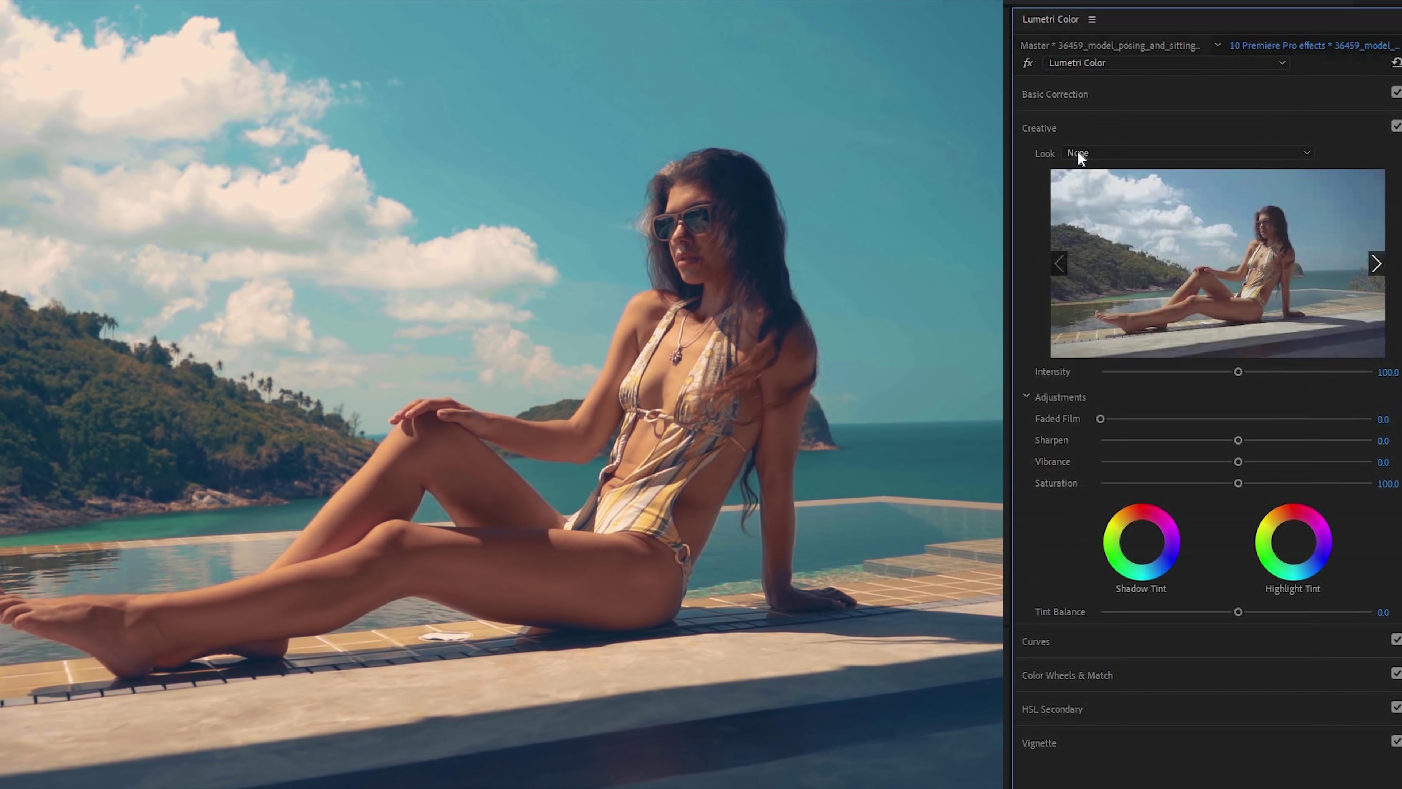
# Apply the A7s Cine.C0052 look at intensity 43.0 and set Temperature to 25.5.
pyautogui.click(1079, 156)
pyautogui.click(1137, 353)
pyautogui.moveTo(1238, 371); pyautogui.dragTo(1158, 372)
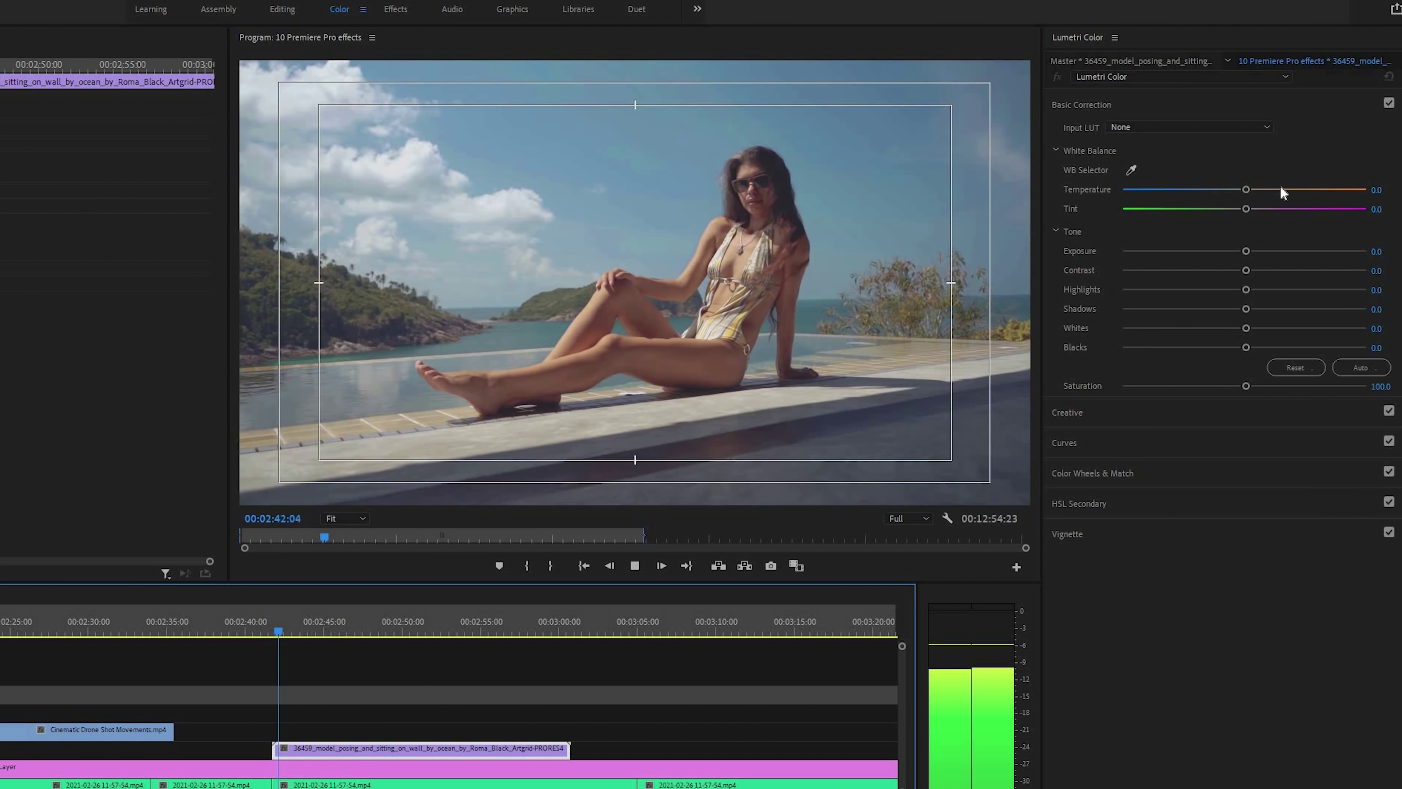
pyautogui.moveTo(1289, 187); pyautogui.dragTo(1149, 190)
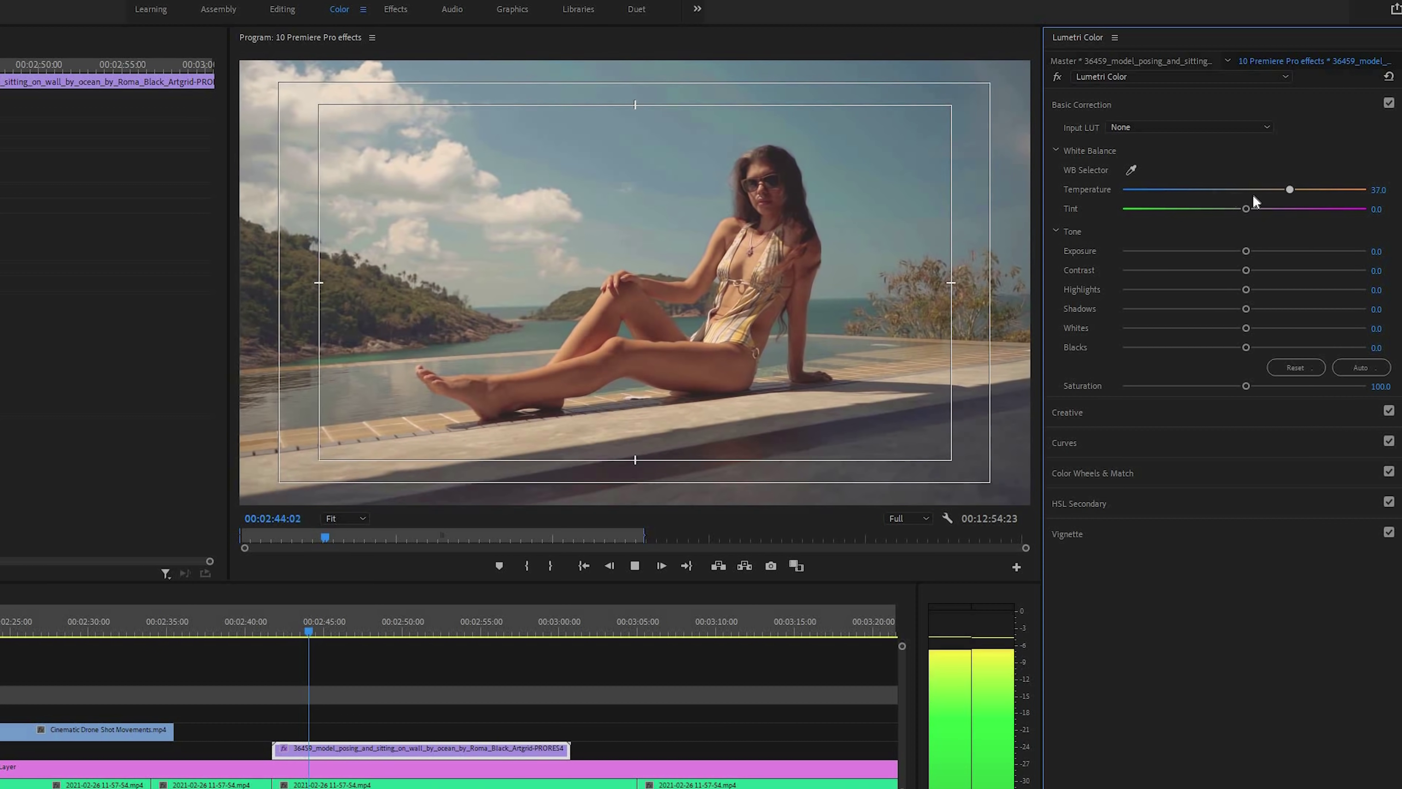
pyautogui.moveTo(1301, 195); pyautogui.dragTo(1262, 202)
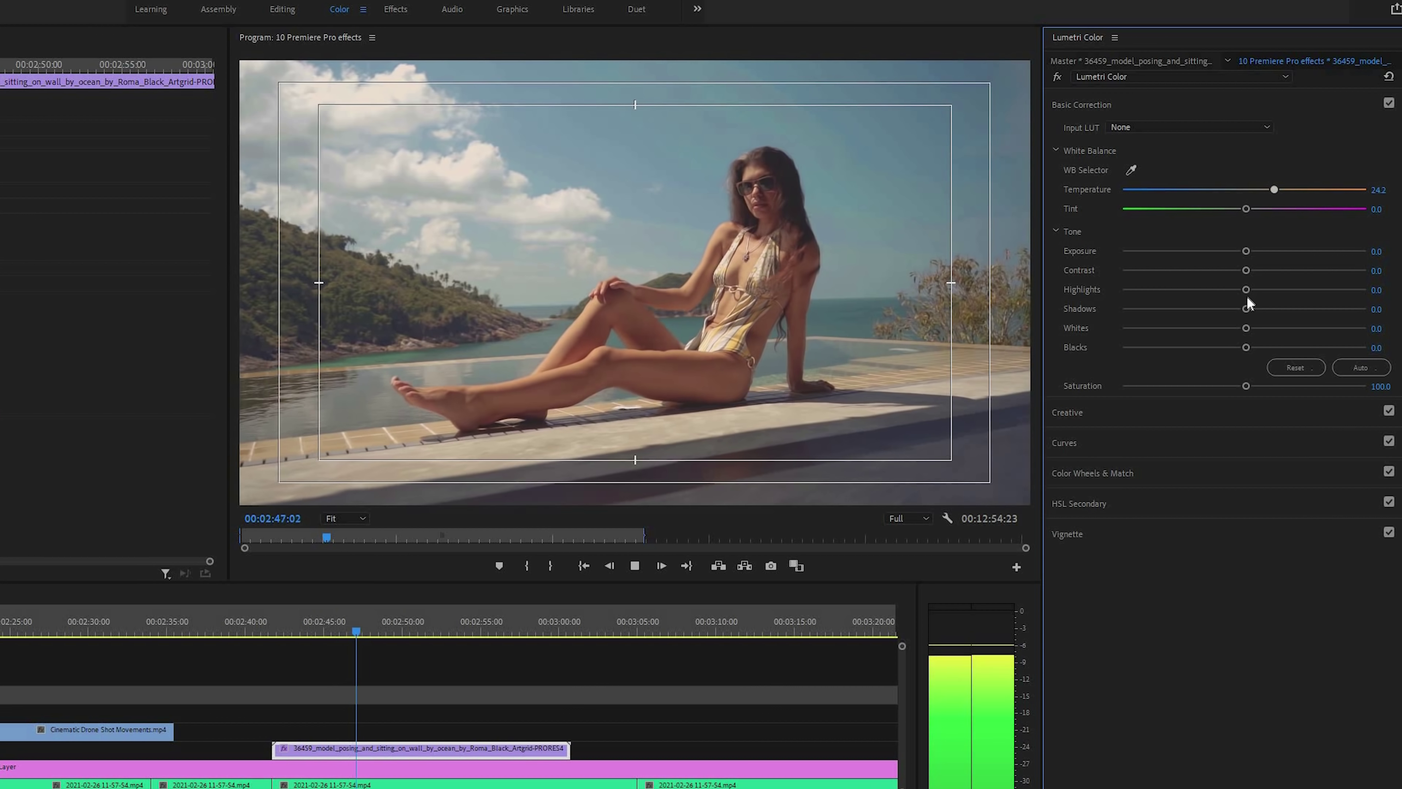
# Lift Shadows to about 31.5, lower Highlights to -26.7, and raise Contrast to 61.2.
pyautogui.click(1272, 308)
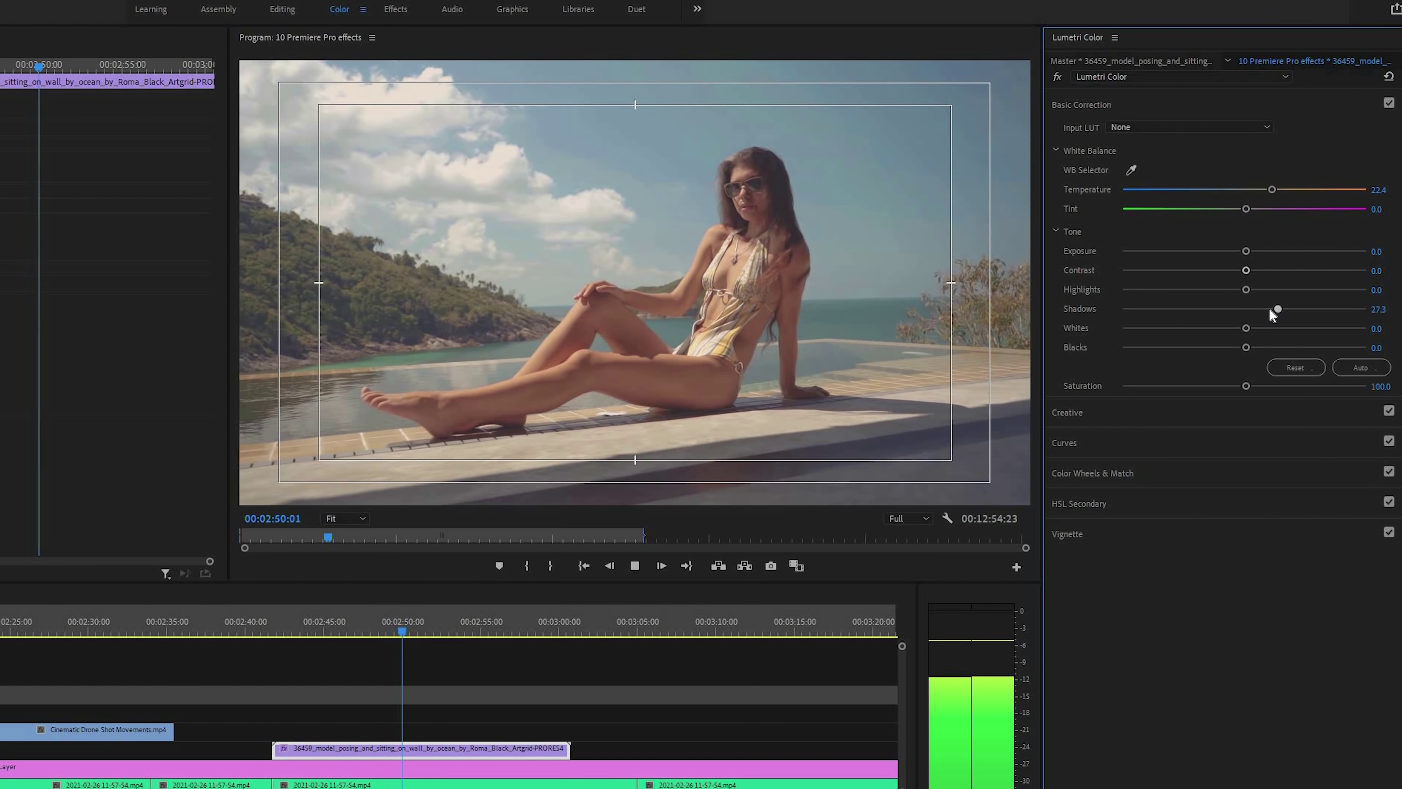
pyautogui.moveTo(1244, 293); pyautogui.dragTo(1192, 291)
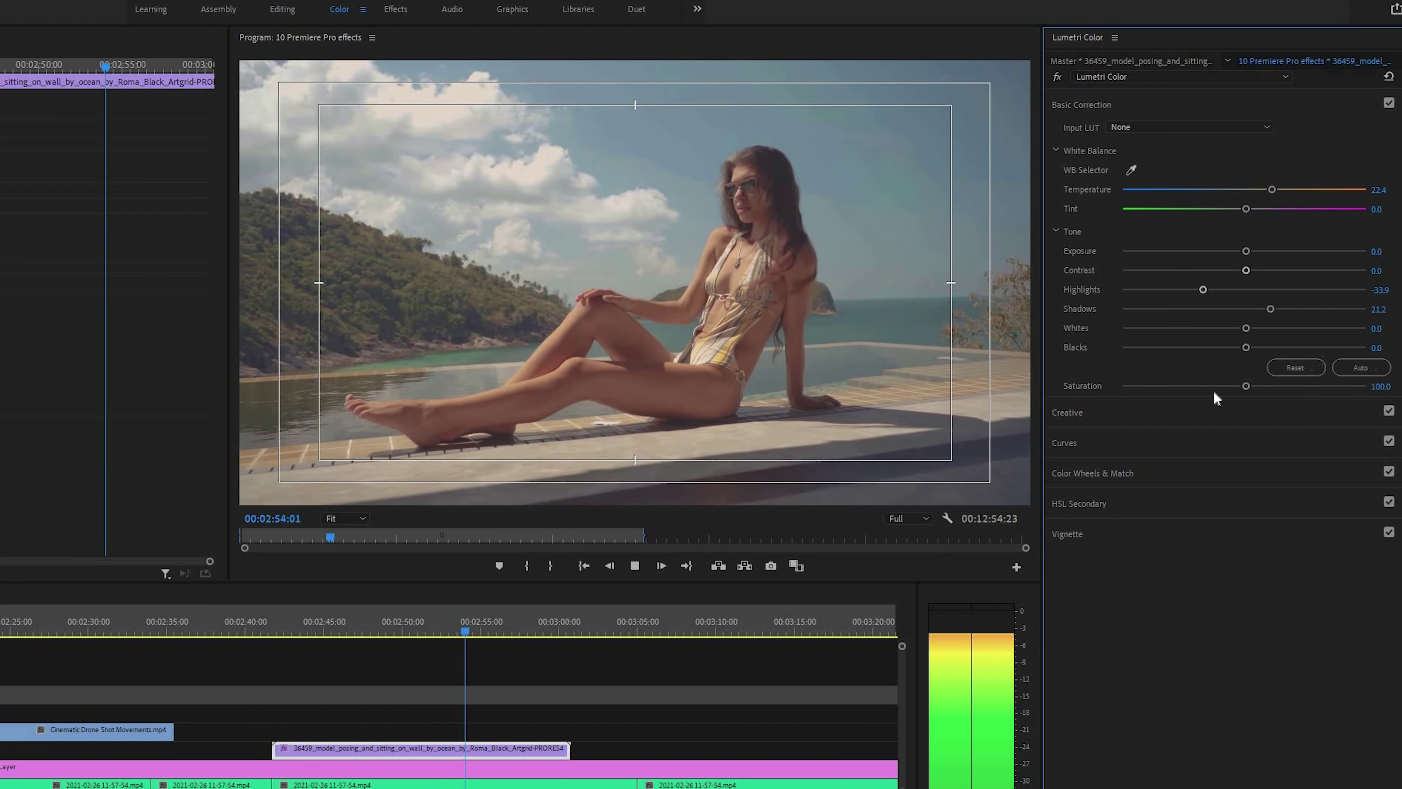
pyautogui.press('space')
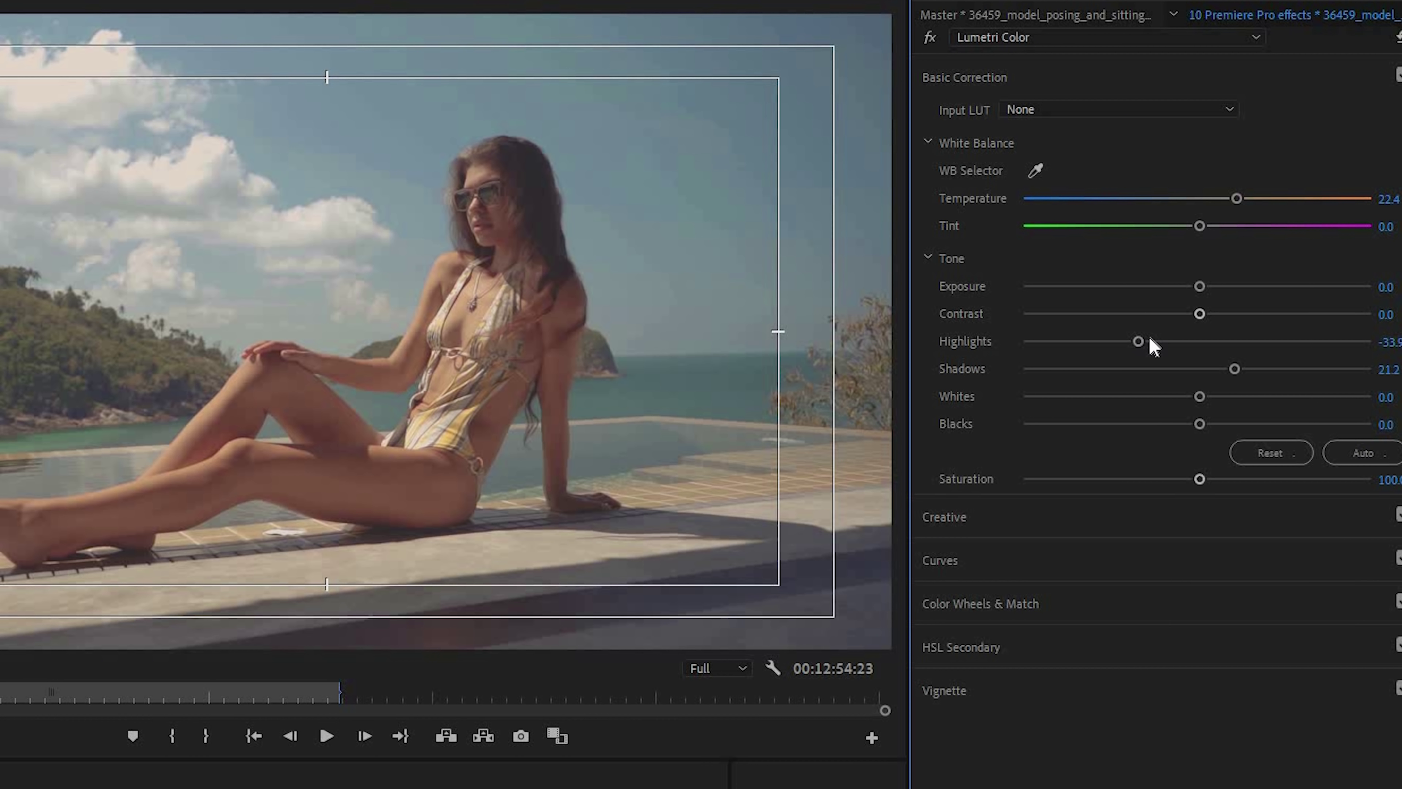
pyautogui.moveTo(1243, 368); pyautogui.dragTo(1252, 379)
pyautogui.moveTo(1205, 319); pyautogui.dragTo(1251, 328)
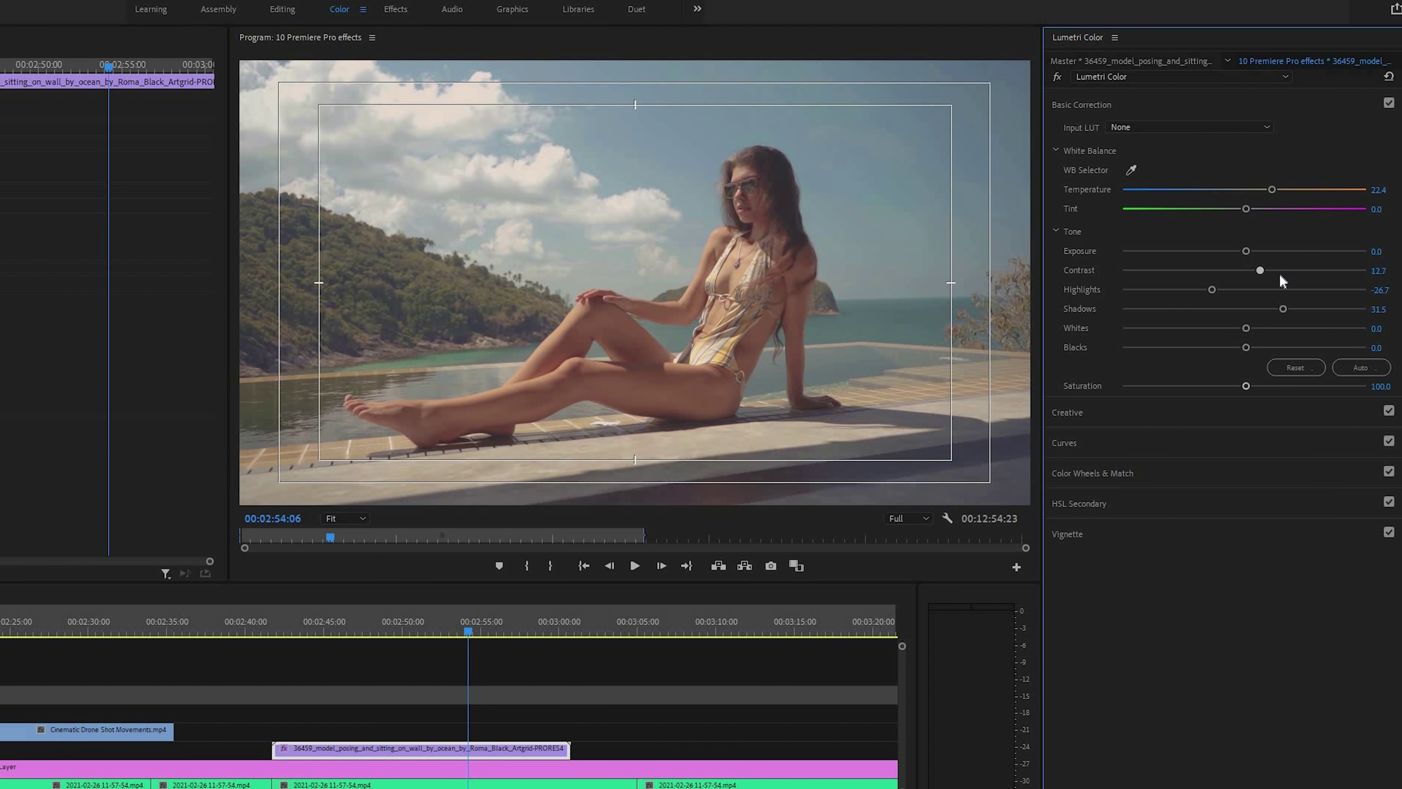
pyautogui.moveTo(1306, 280)
pyautogui.mouseDown()
pyautogui.moveTo(1331, 282)
pyautogui.moveTo(1312, 281)
pyautogui.mouseUp()
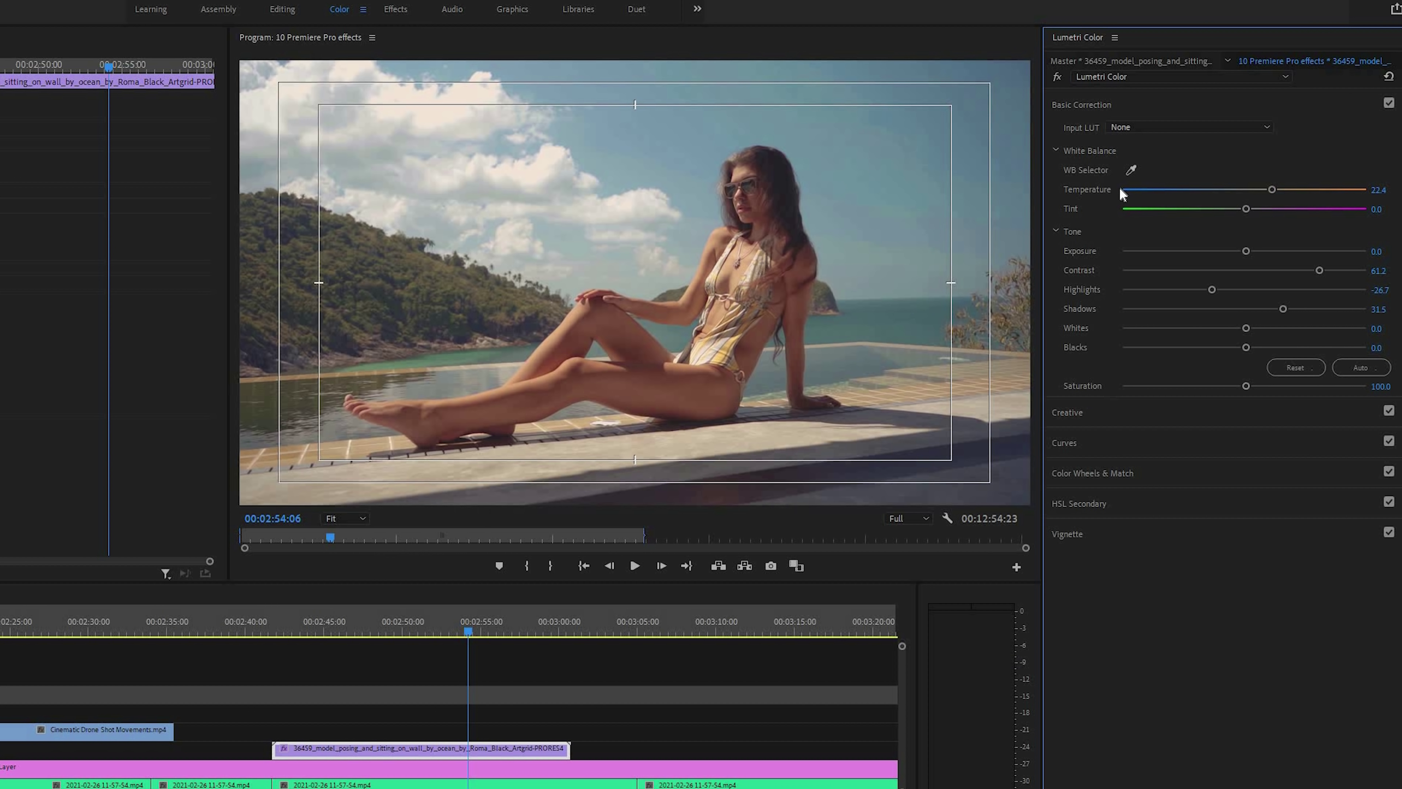
pyautogui.click(1067, 411)
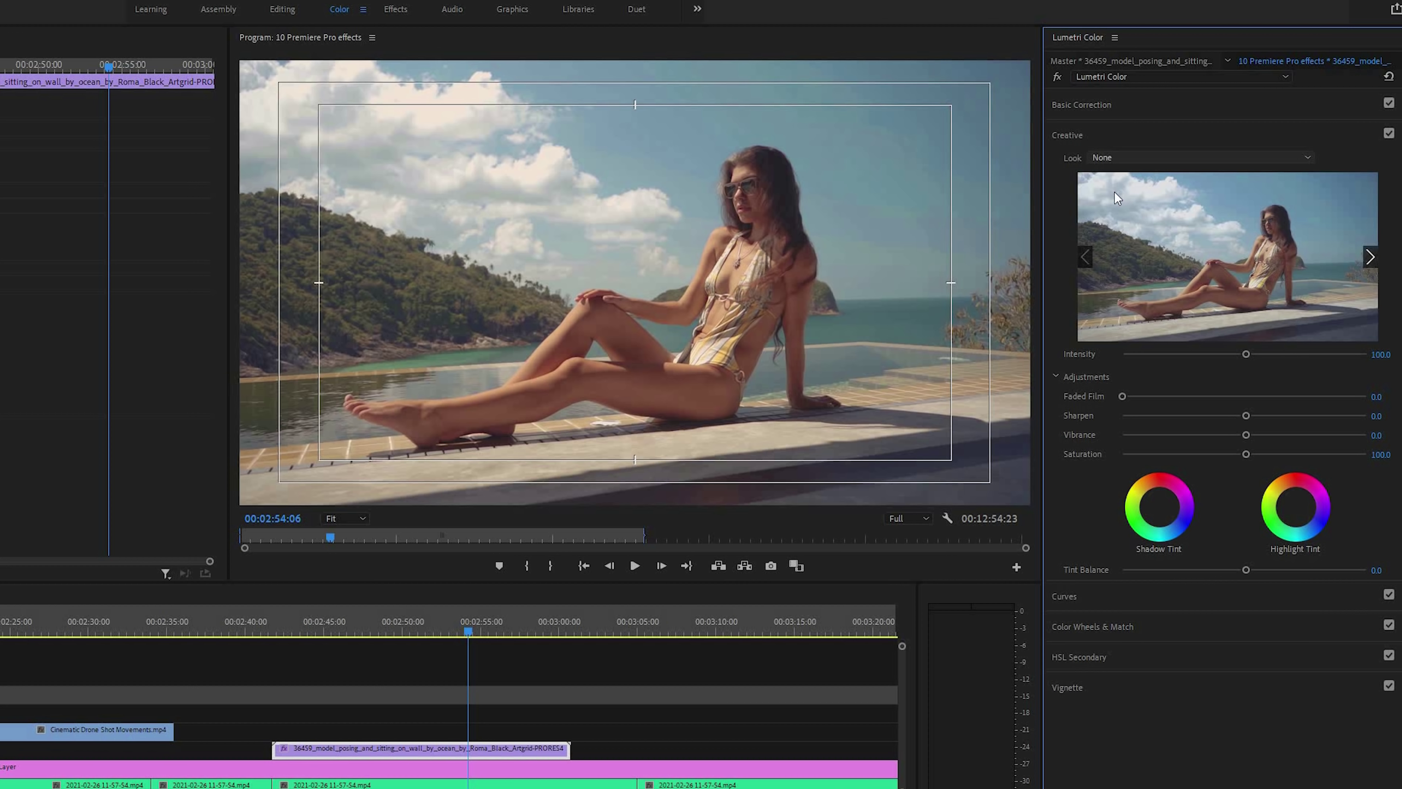
# Load A7s Cine.C0052.cube as the Creative look through Browse.
pyautogui.click(1101, 157)
pyautogui.click(1115, 204)
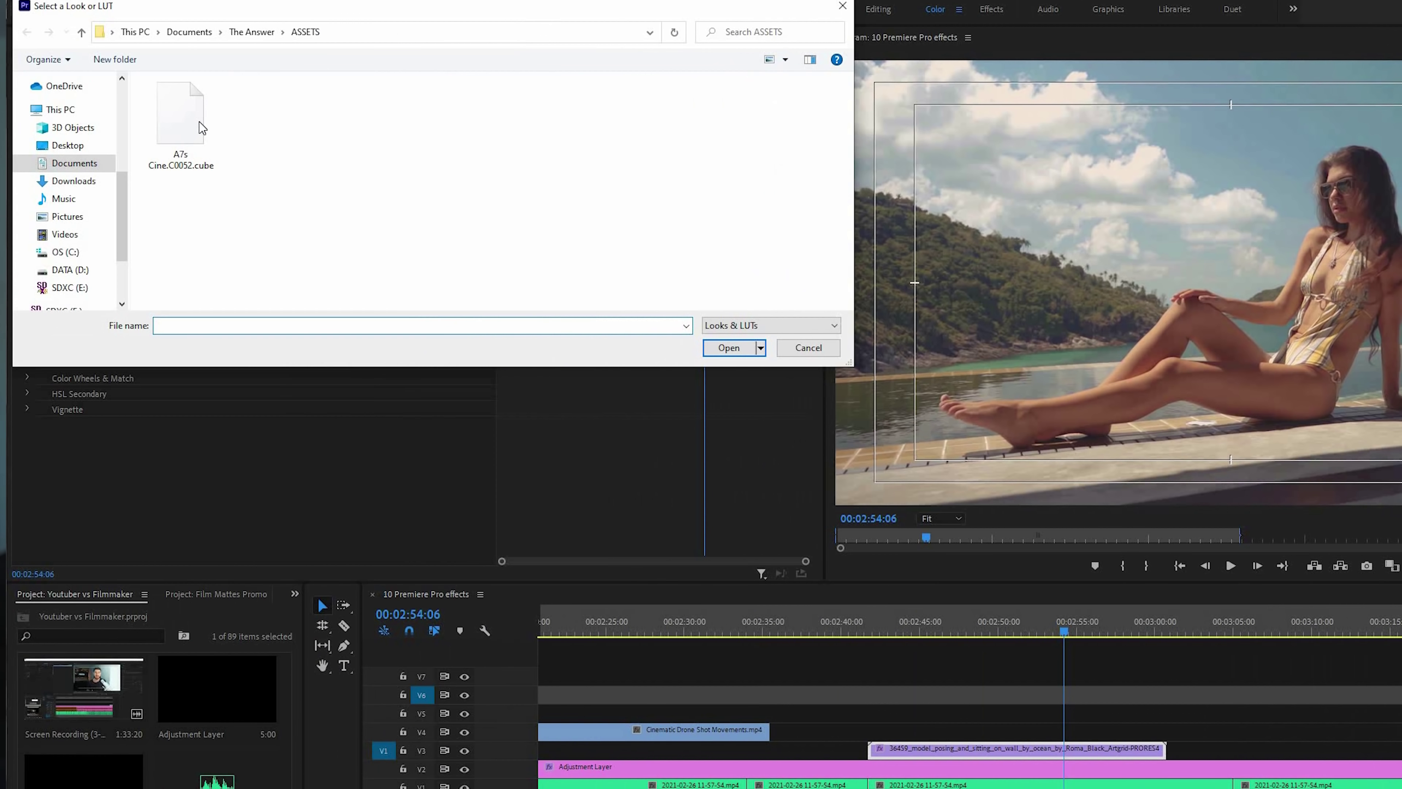
pyautogui.doubleClick(199, 122)
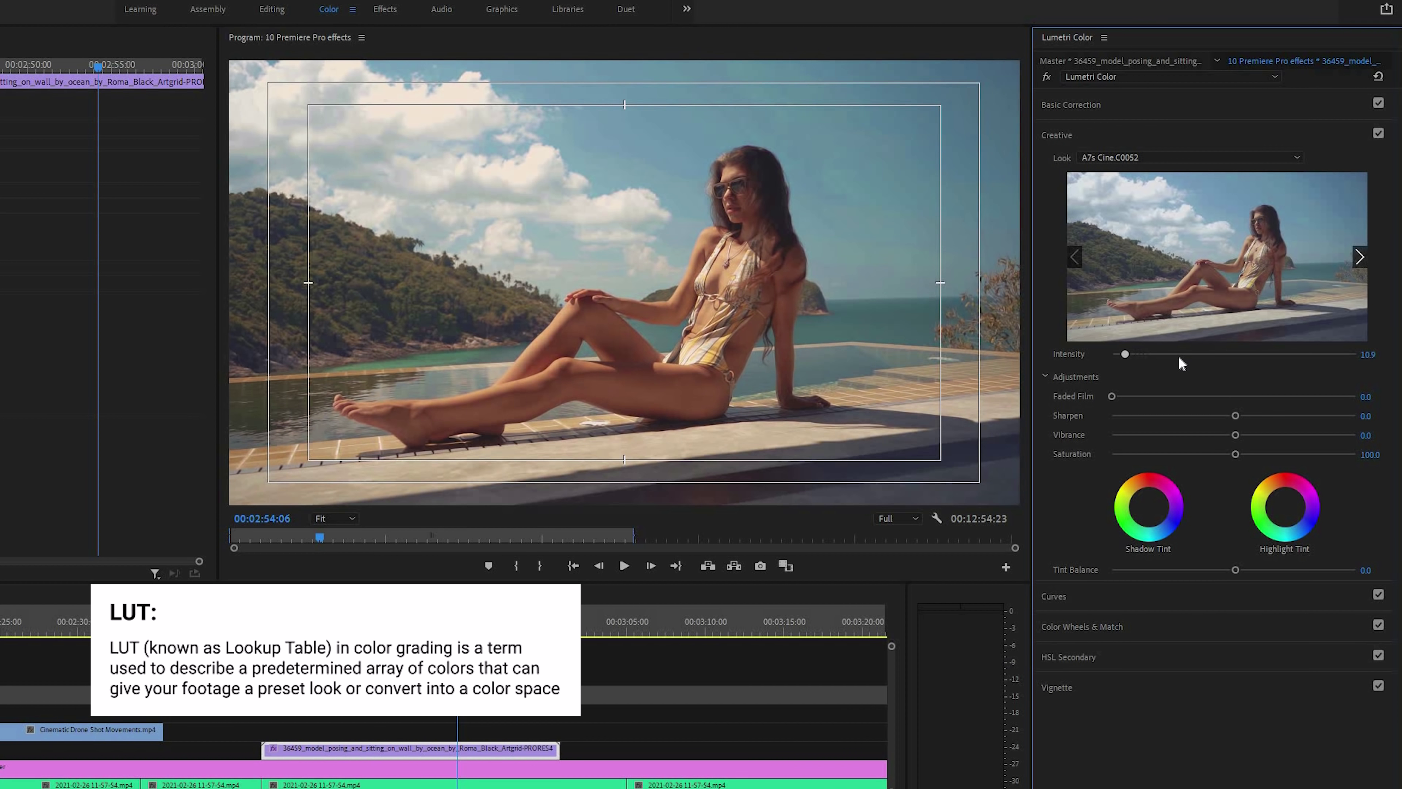
# Compare look intensities, settle Intensity at 43.0, and lower Saturation to 94.5.
pyautogui.click(1179, 354)
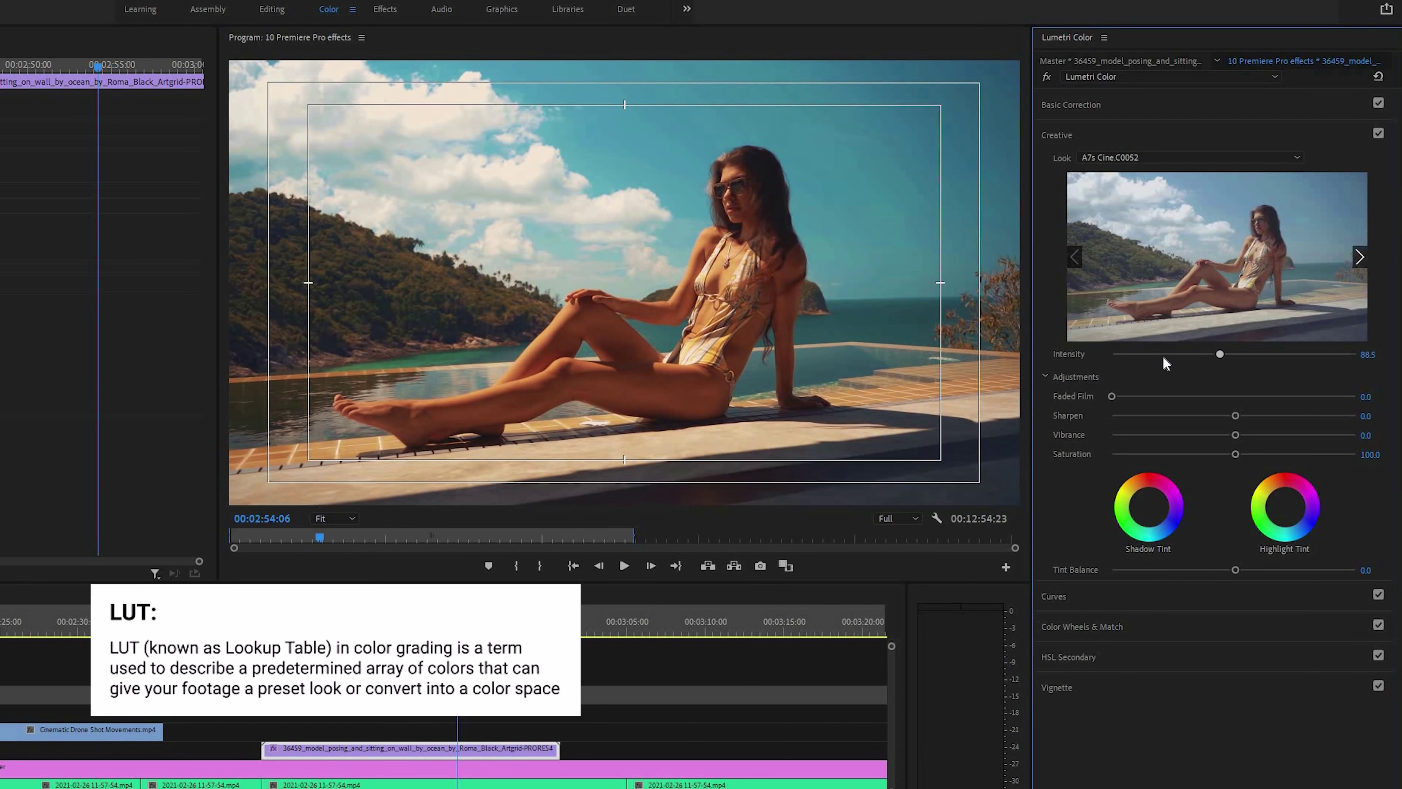
pyautogui.click(1166, 355)
pyautogui.doubleClick(1164, 354)
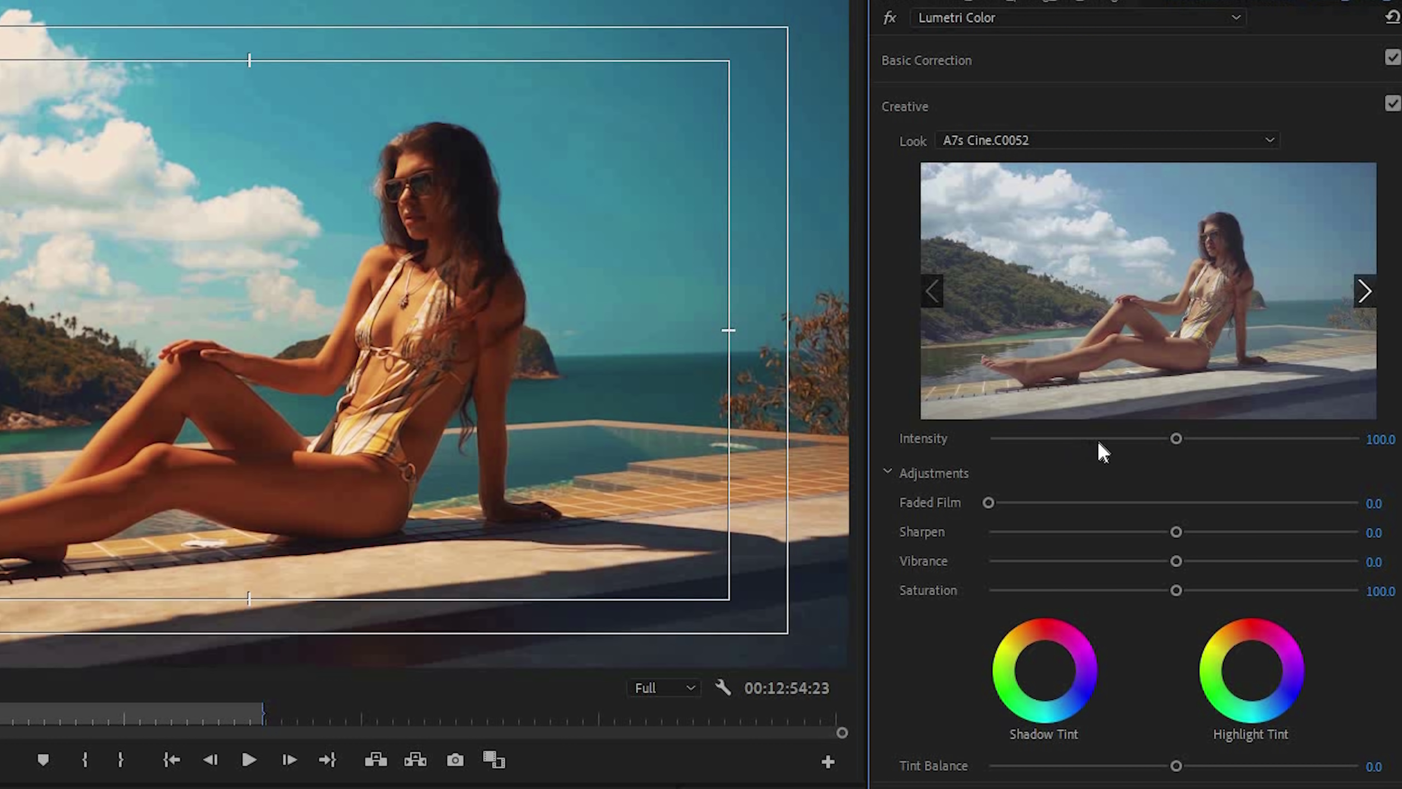
pyautogui.click(1013, 440)
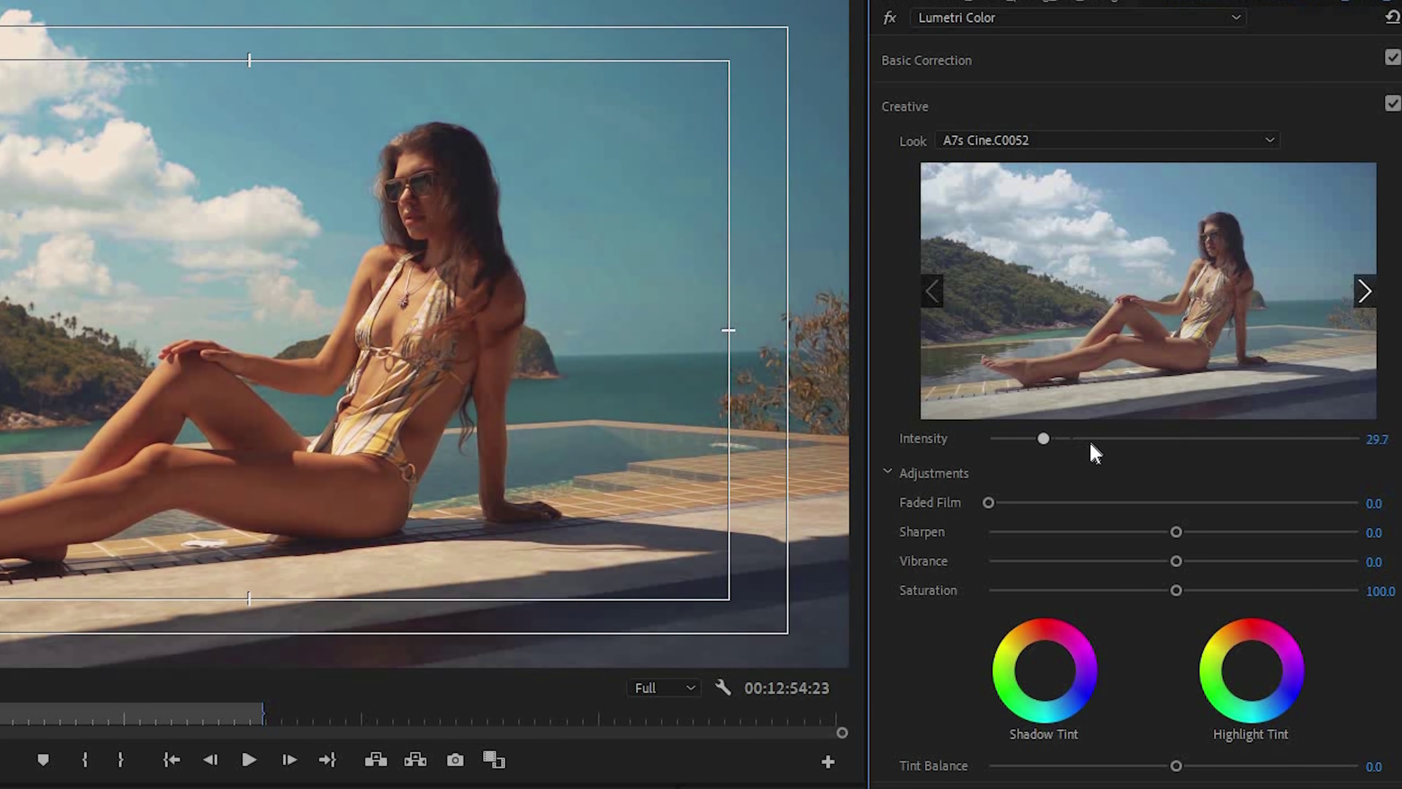
pyautogui.click(1151, 441)
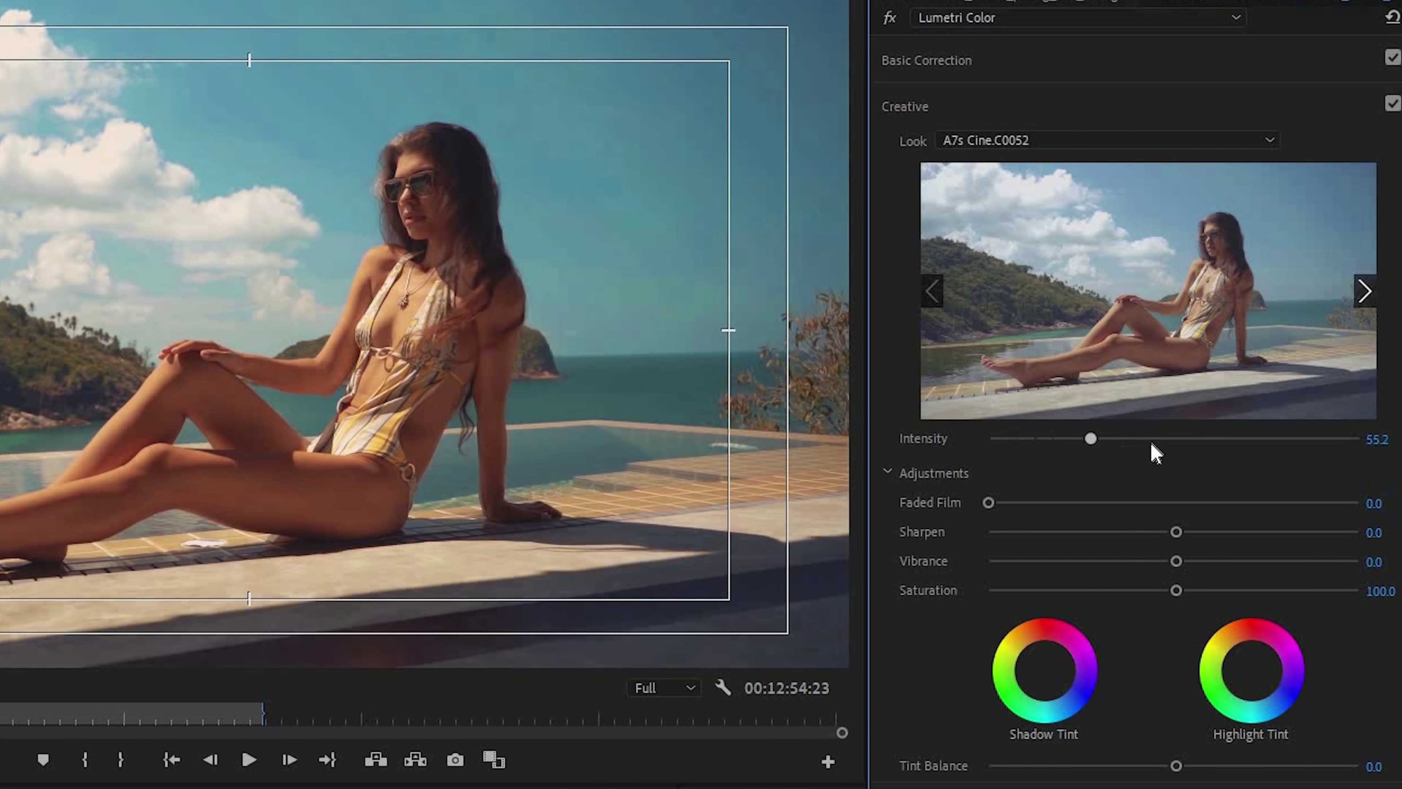
pyautogui.click(1068, 440)
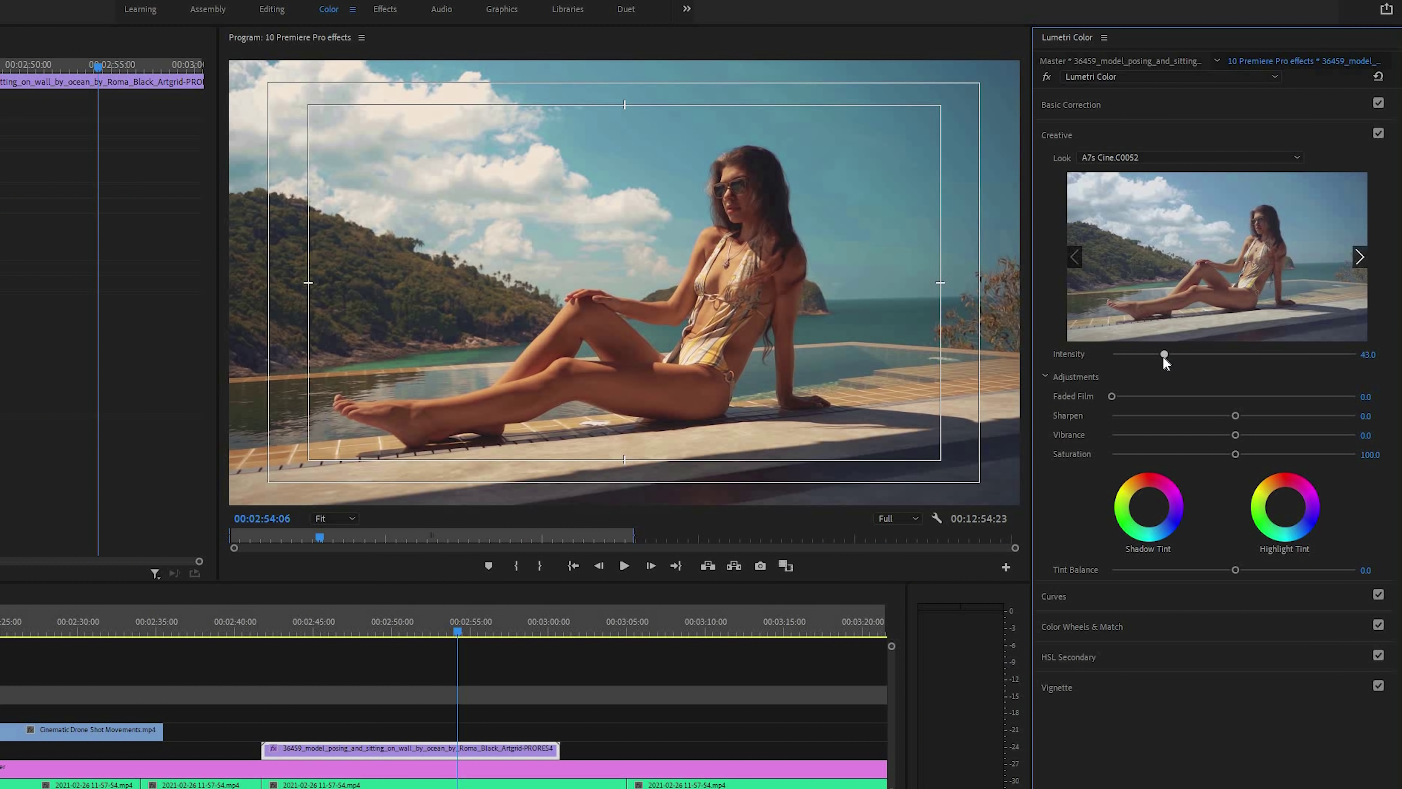
pyautogui.click(1219, 454)
# Expand HSL Secondary and sample the model's skin colour with the Set color eyedropper.
pyautogui.click(1070, 657)
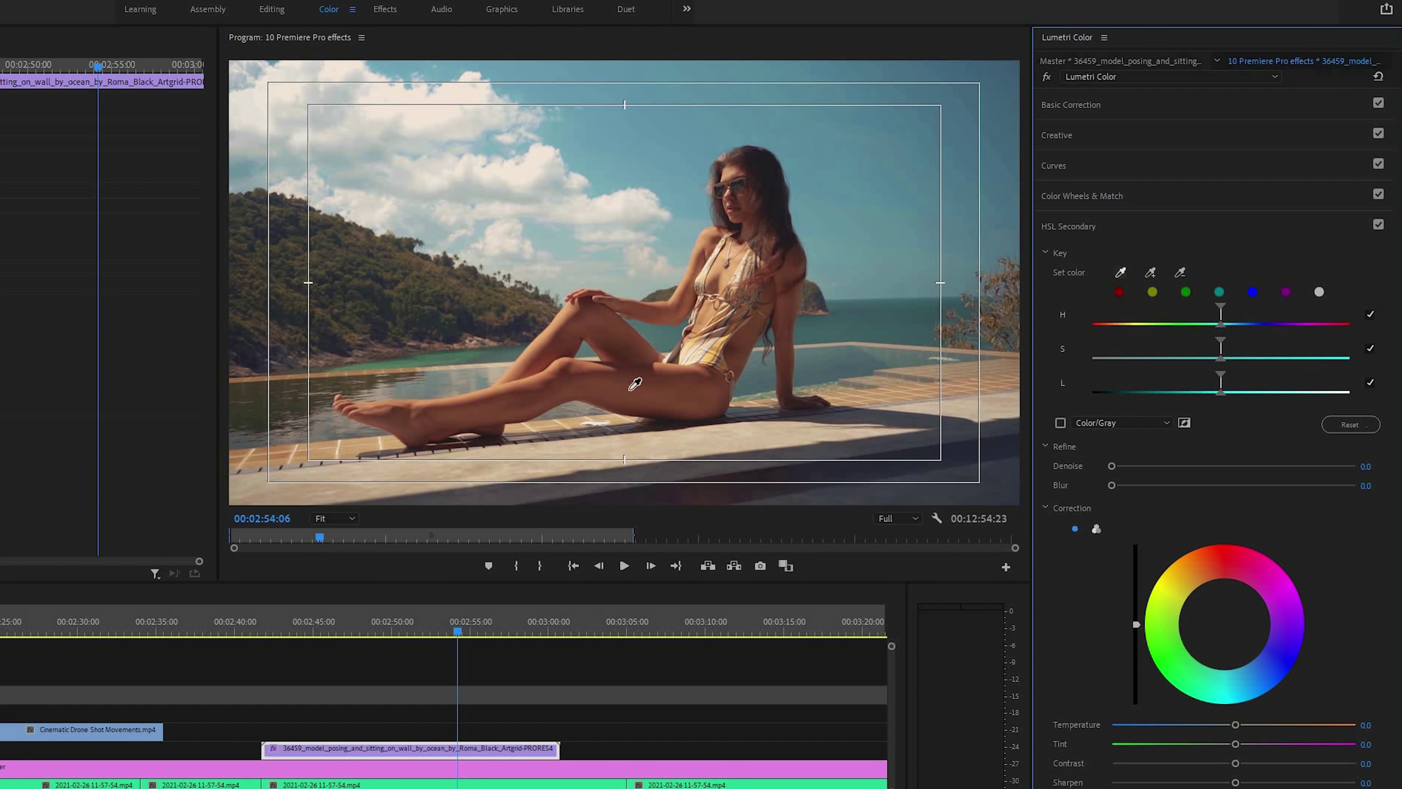
pyautogui.click(962, 320)
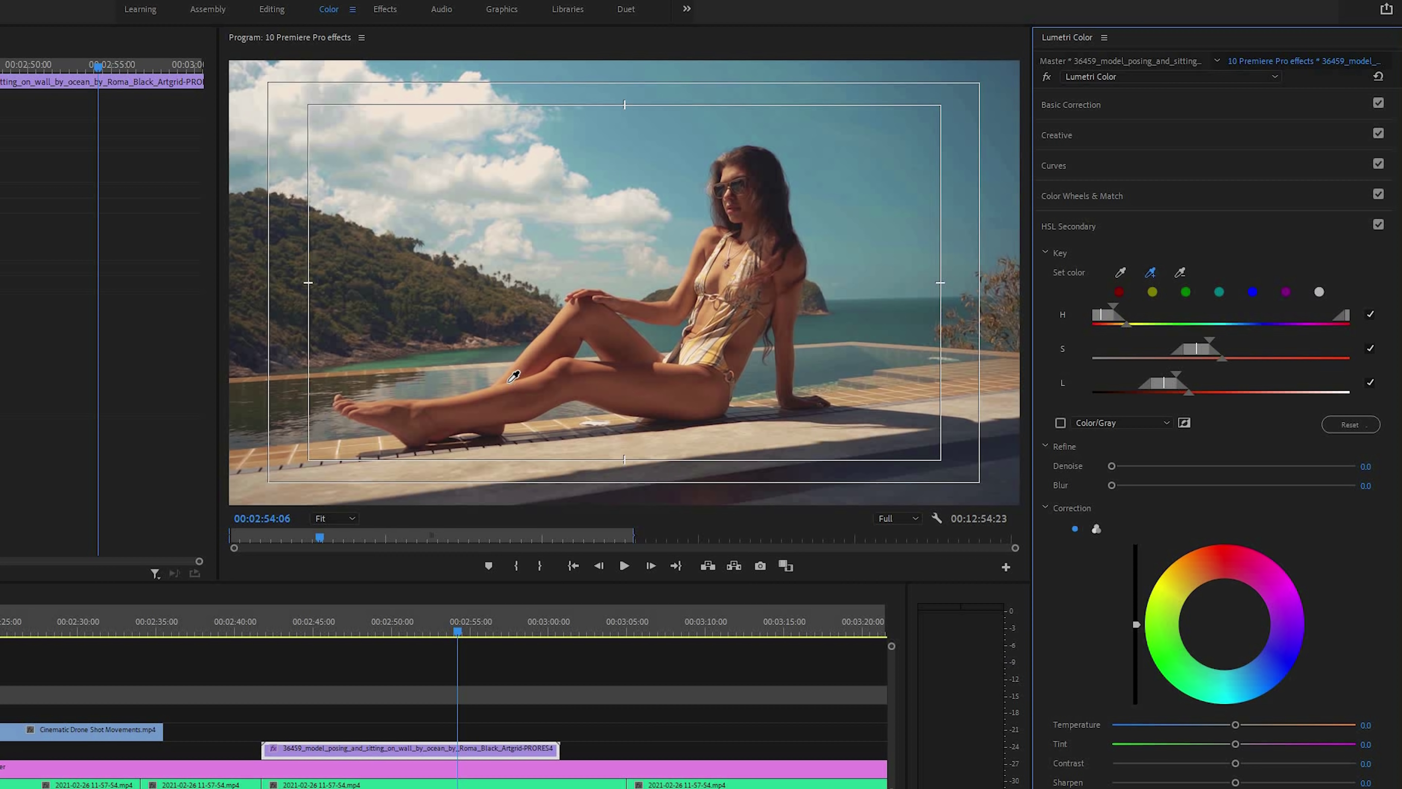
pyautogui.click(1026, 332)
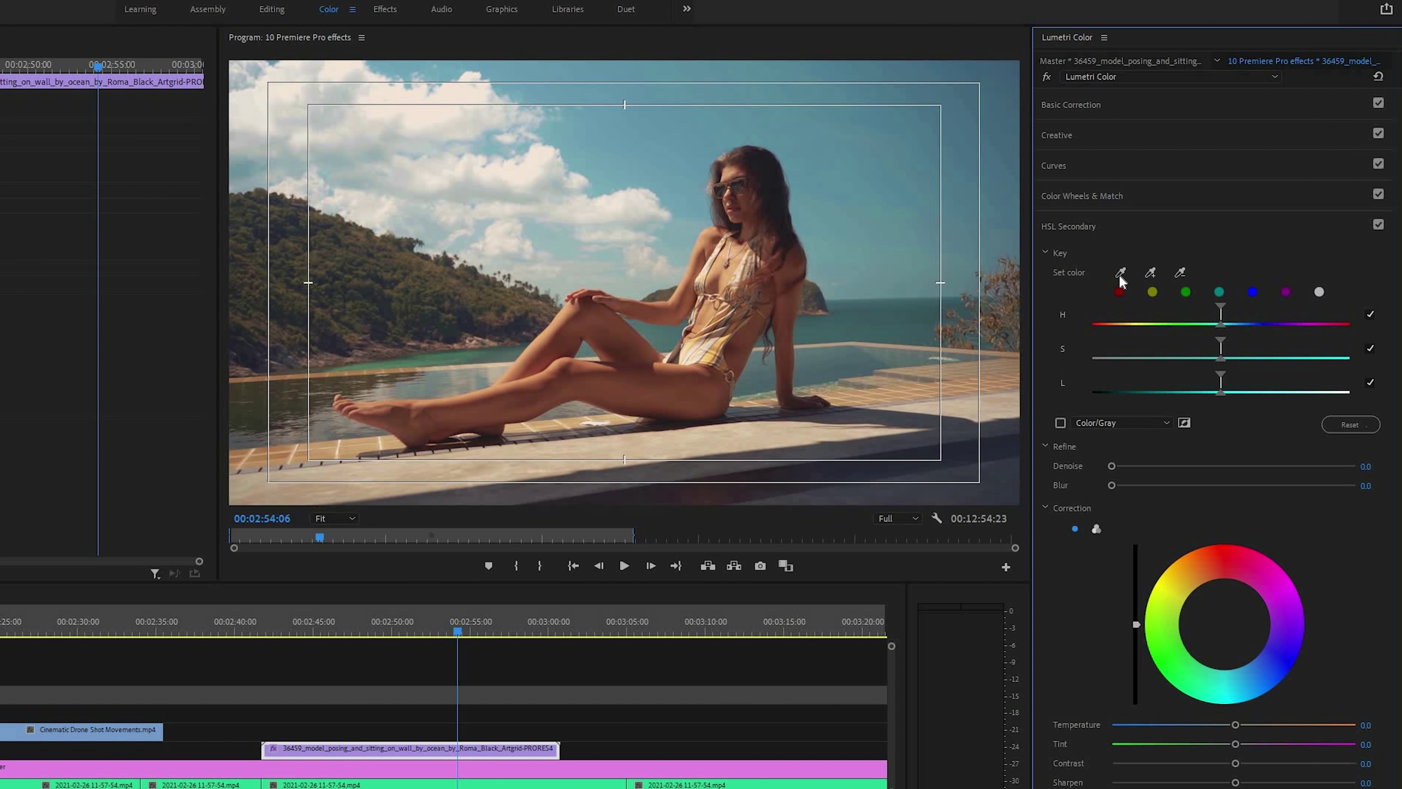
pyautogui.click(952, 307)
pyautogui.click(1117, 290)
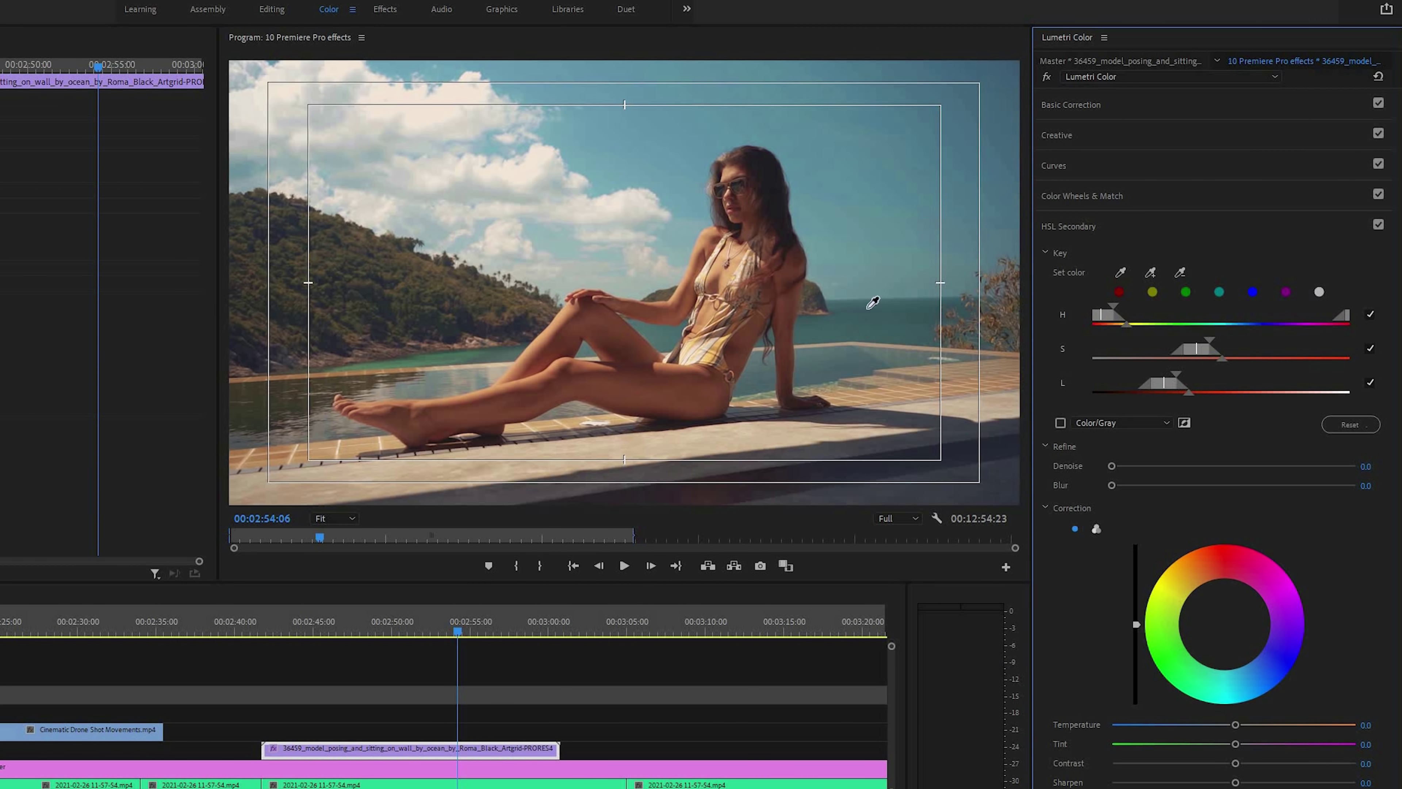
pyautogui.press('shift')
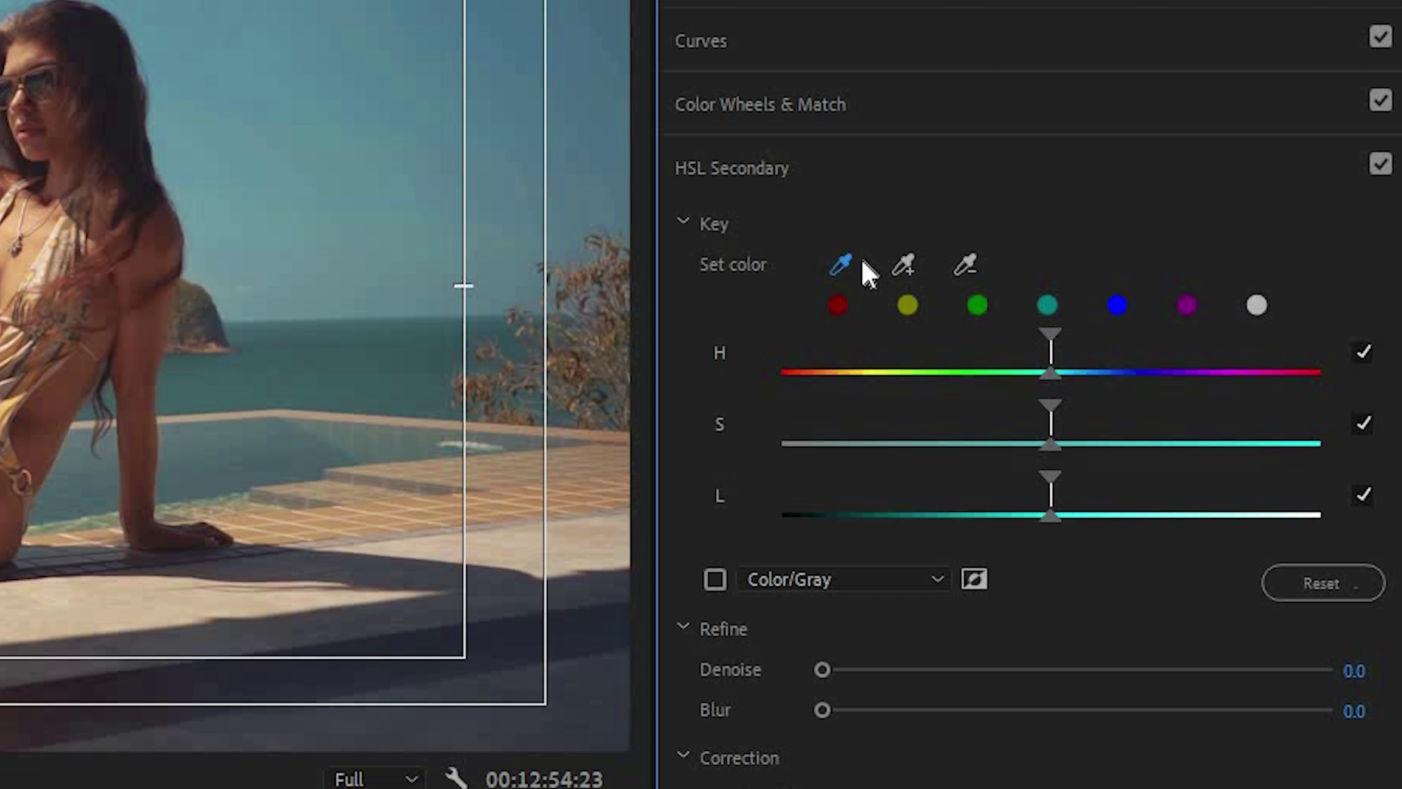
# Sample more skin colour into the key and widen its saturation range.
pyautogui.click(903, 267)
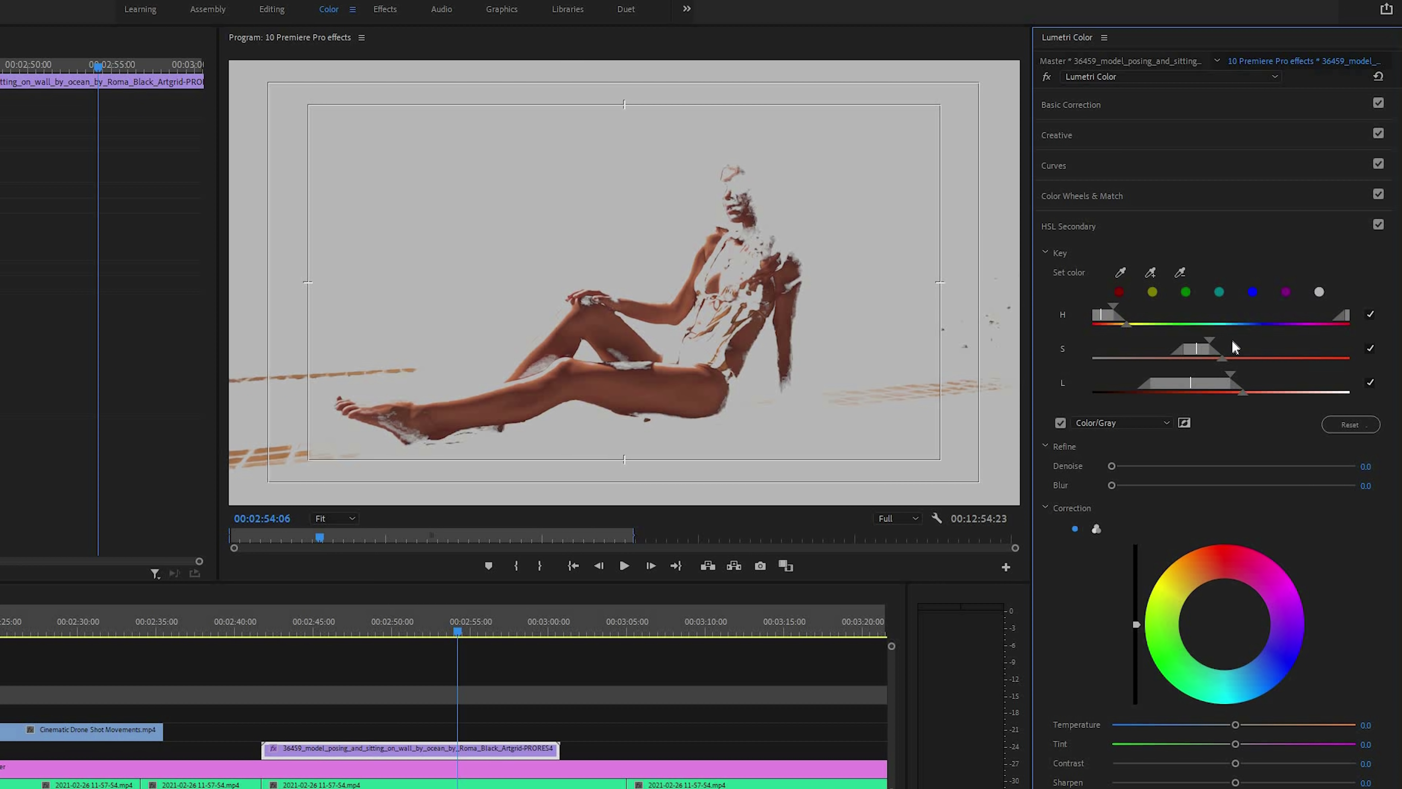
pyautogui.moveTo(1232, 341)
pyautogui.mouseDown()
pyautogui.moveTo(1243, 341)
pyautogui.moveTo(1216, 341)
pyautogui.mouseUp()
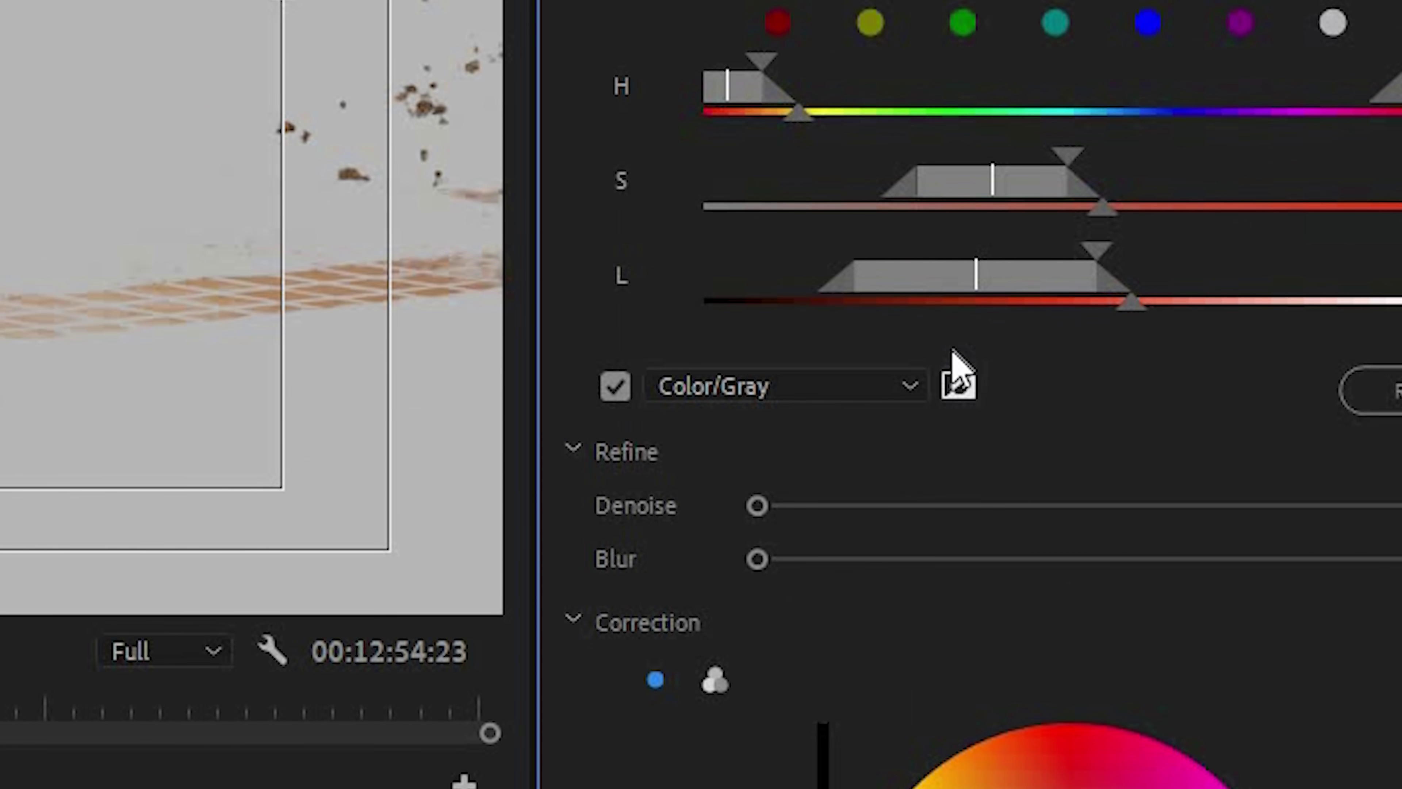
# Invert the skin key, widen its hue range, and soften it with Denoise 15.5 and Blur 7.2.
pyautogui.click(1184, 422)
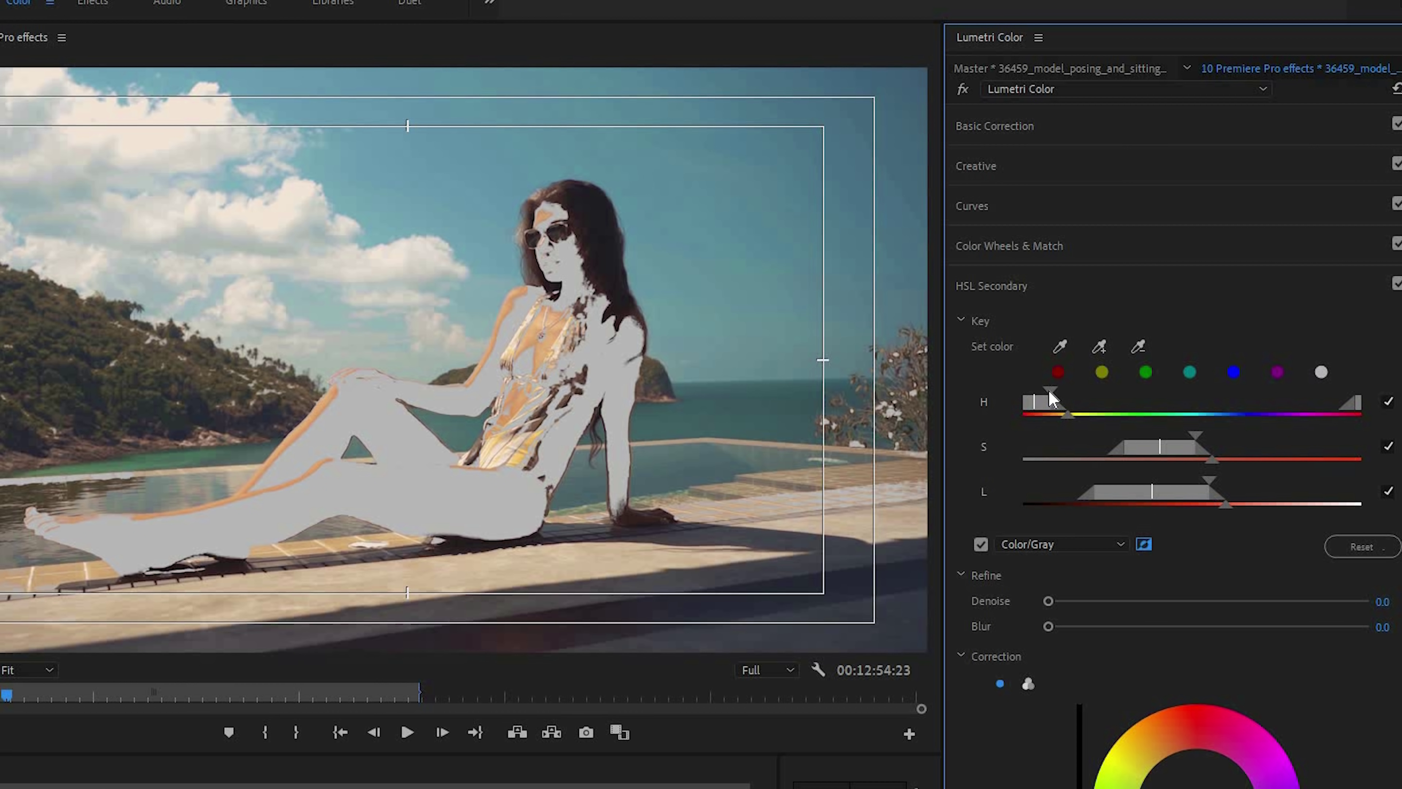
pyautogui.moveTo(1050, 394); pyautogui.dragTo(1069, 393)
pyautogui.moveTo(1049, 601); pyautogui.dragTo(1125, 626)
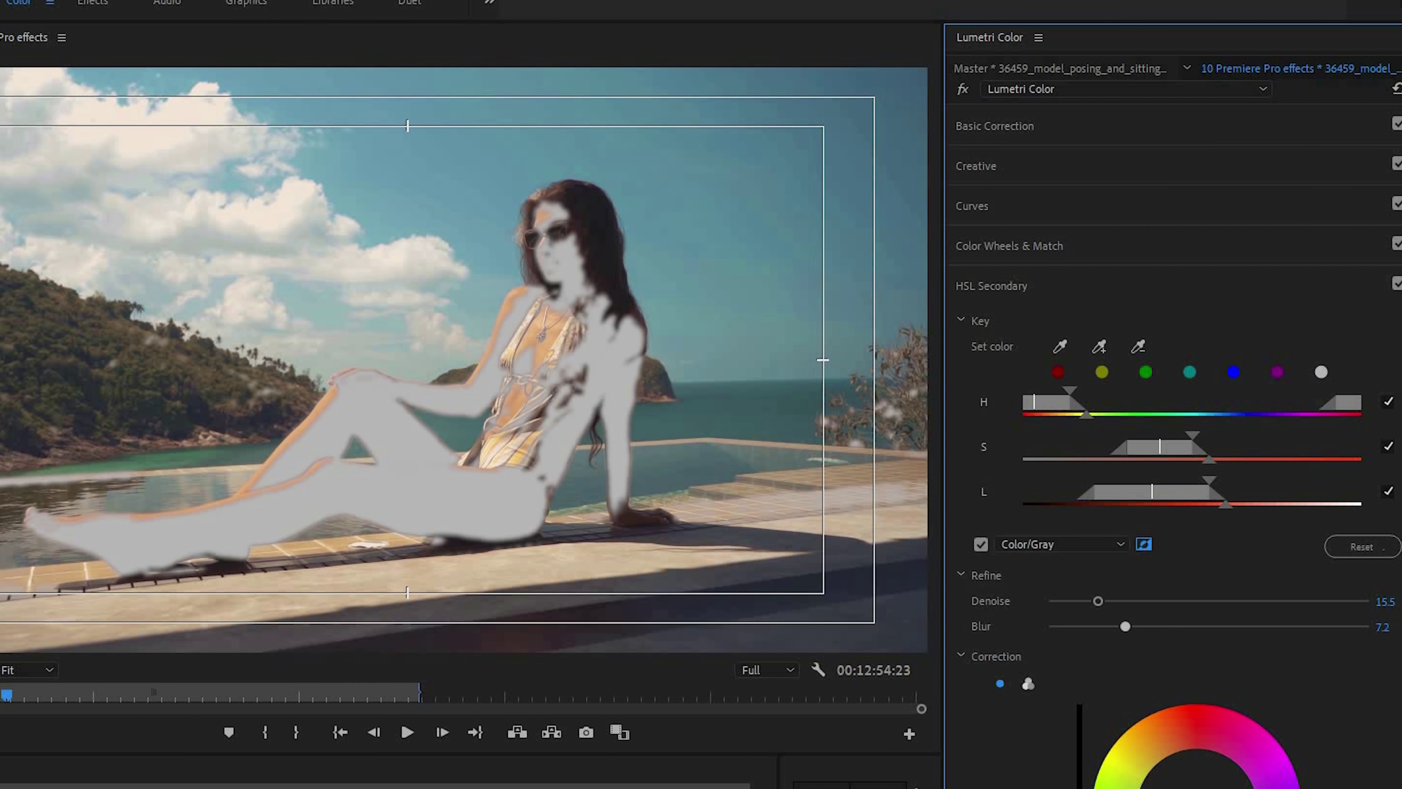
pyautogui.scroll(-8, 1082, 538)
# Cool the environment to Temperature -6.7, boost Saturation to 130.9, and turn off the Color/Gray preview.
pyautogui.click(1028, 188)
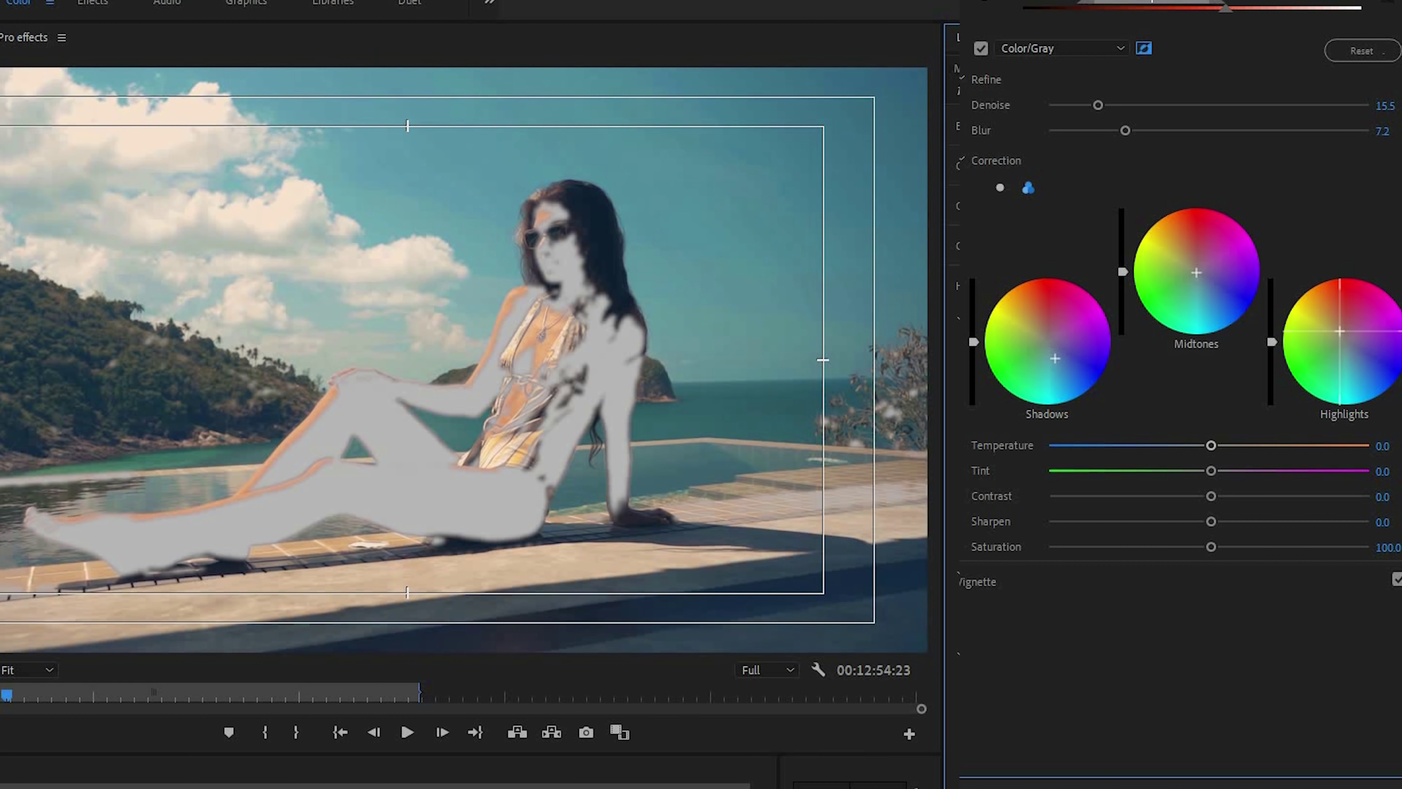
pyautogui.moveTo(1210, 445); pyautogui.dragTo(1197, 445)
pyautogui.moveTo(1216, 548); pyautogui.dragTo(1259, 547)
pyautogui.click(981, 49)
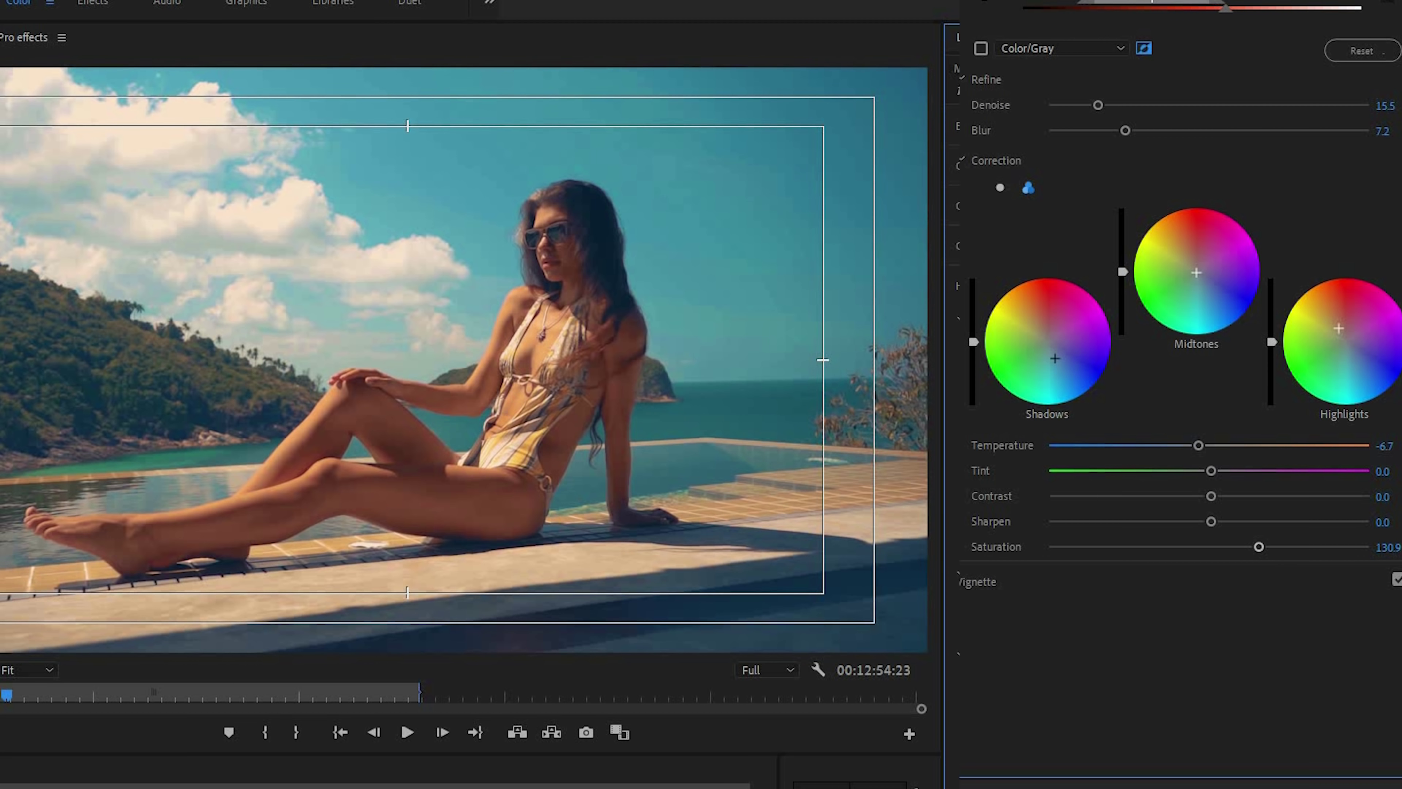
# Lower the Creative look's Saturation to 82.4.
pyautogui.click(1008, 50)
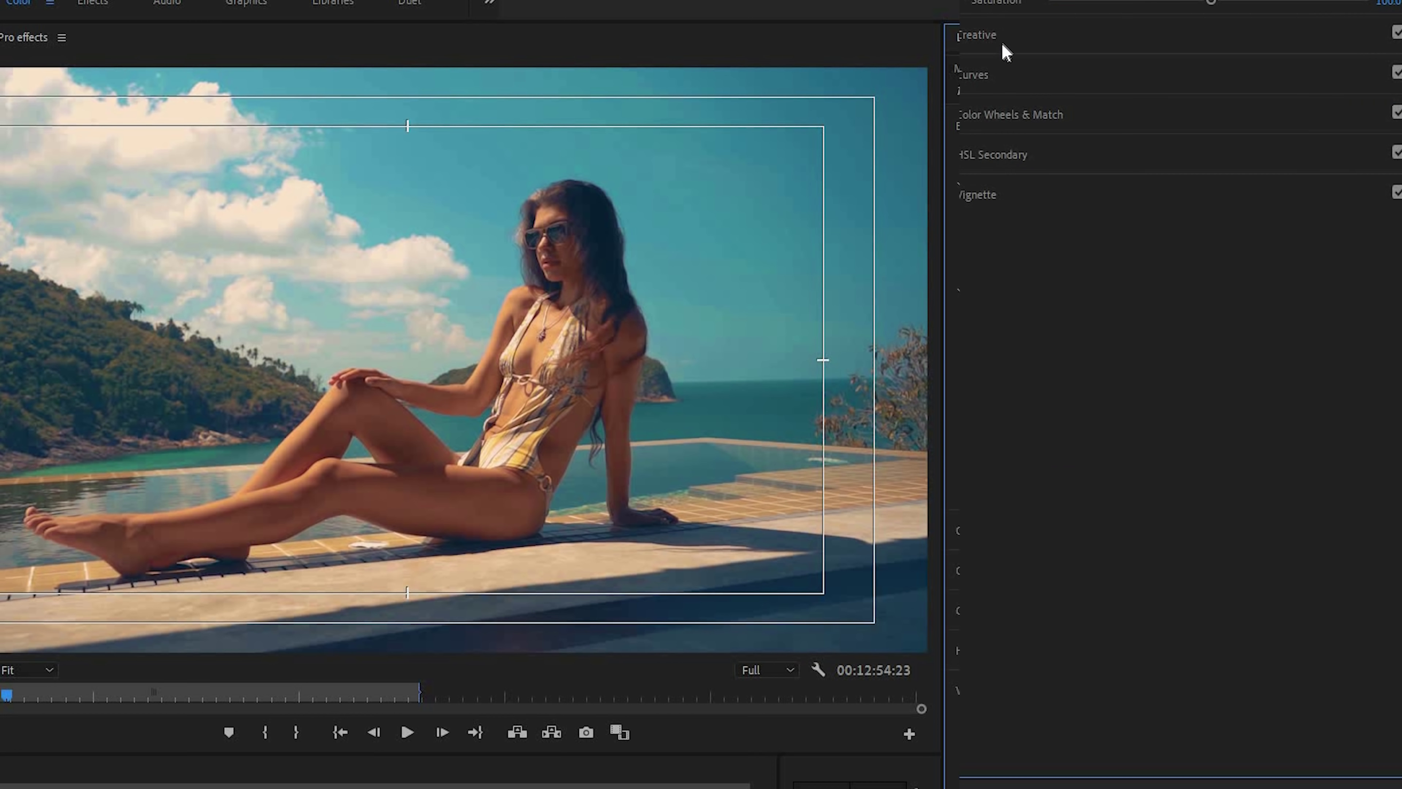
pyautogui.click(1008, 50)
pyautogui.moveTo(1183, 92); pyautogui.dragTo(1166, 90)
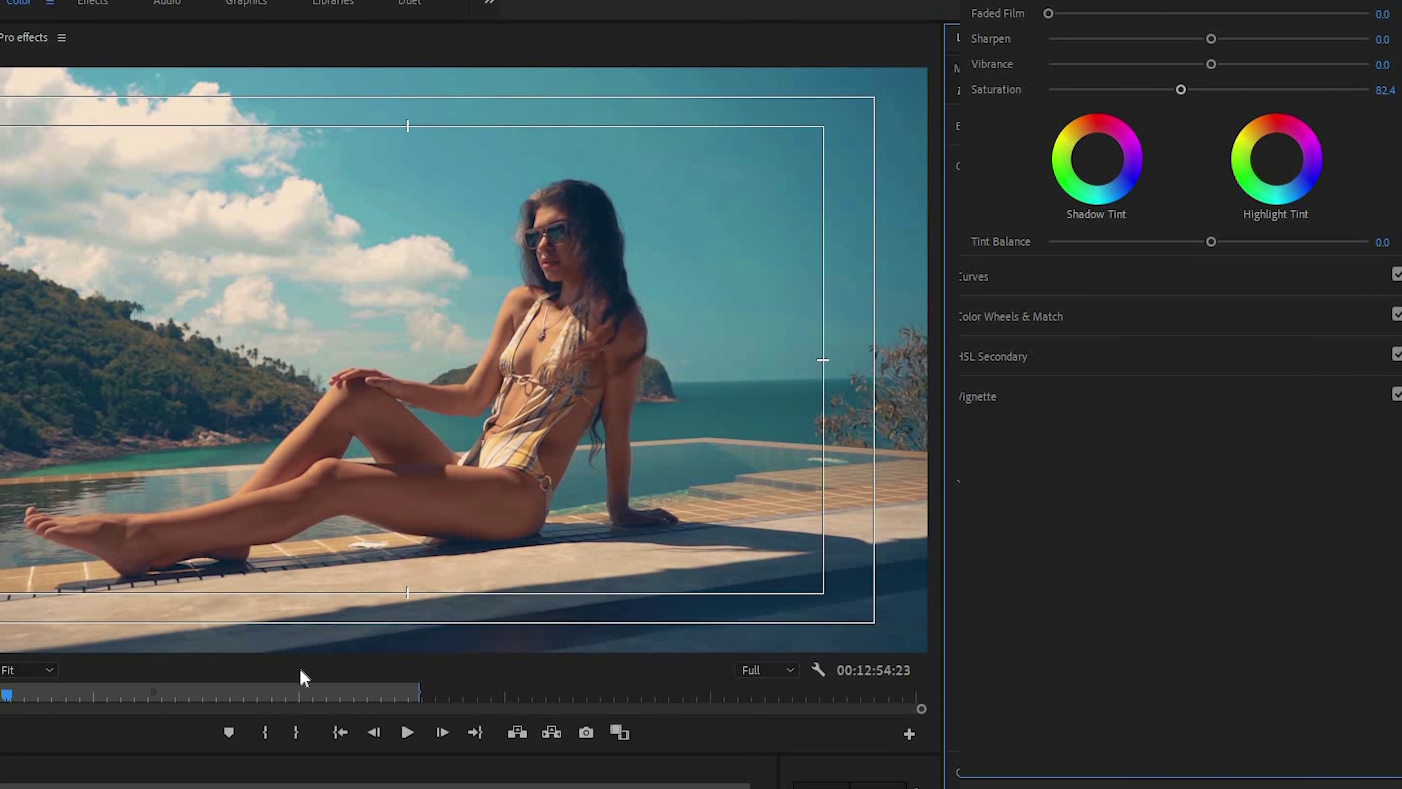